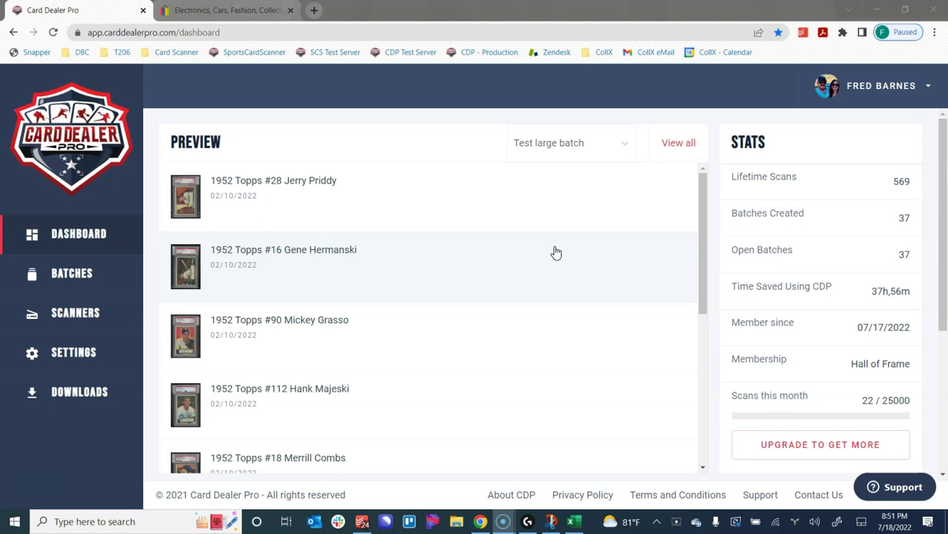
Step: Create a new batch named 'Example Batch' and scroll down to its eBay Settings
left_click(548, 240)
left_click(80, 273)
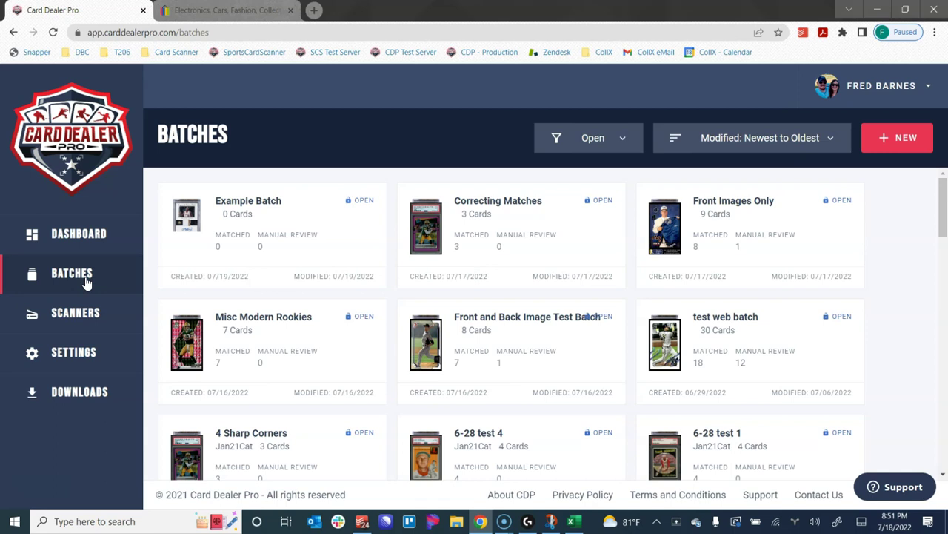
left_click(898, 145)
left_click(328, 197)
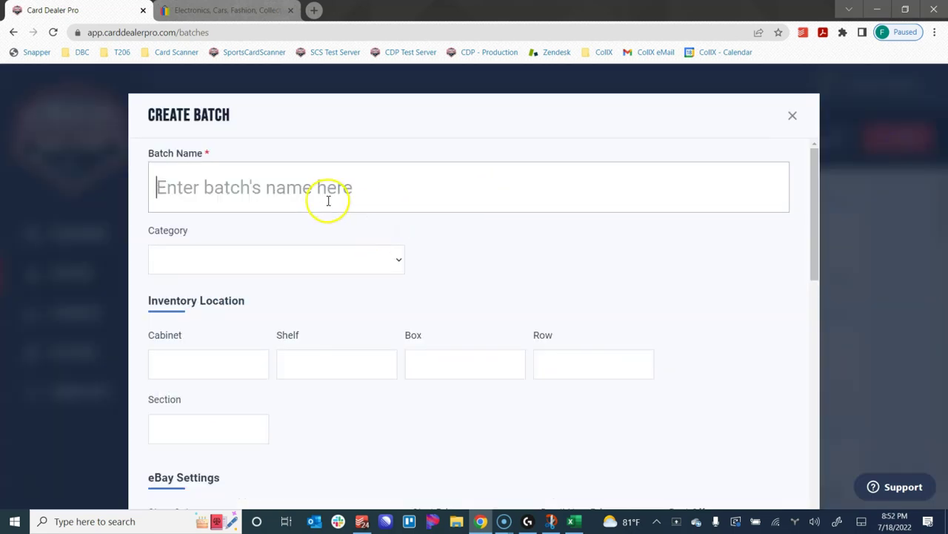
type("Example ")
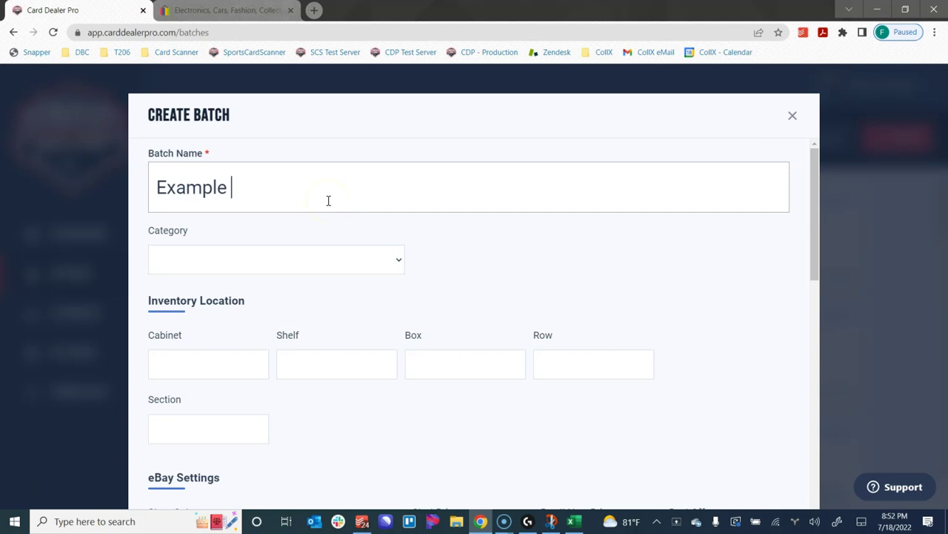
type("Batch")
scroll(306, 222, "down", 1)
scroll(358, 229, "up", 1)
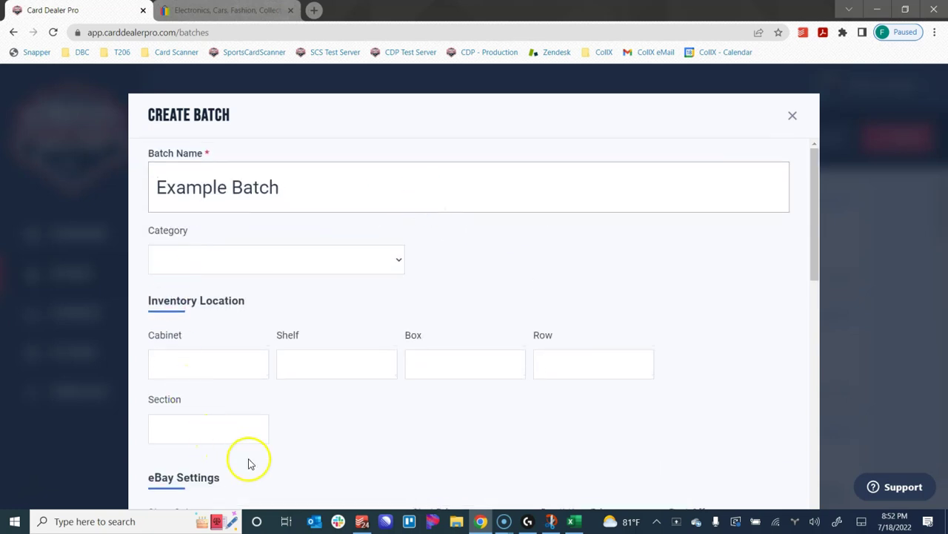
scroll(478, 276, "down", 3)
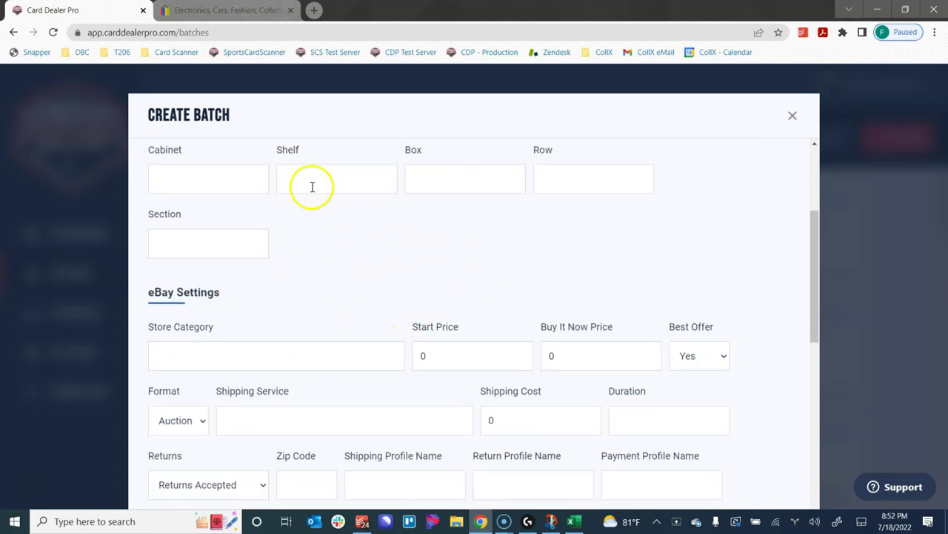
scroll(211, 168, "up", 1)
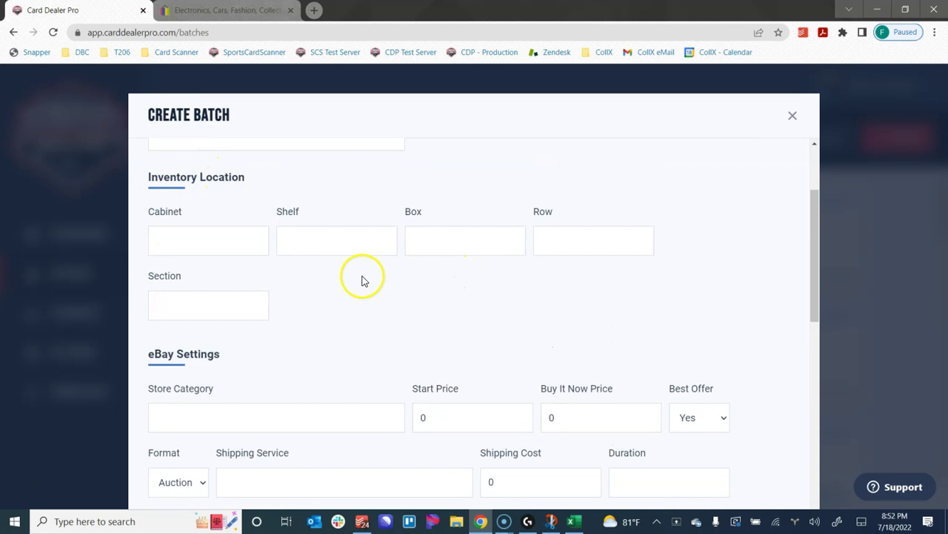
scroll(375, 275, "down", 1)
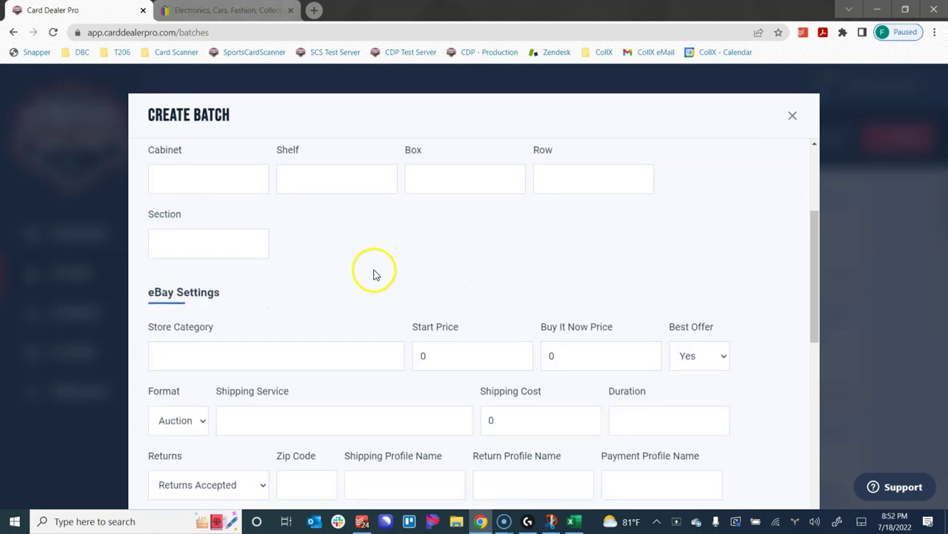
scroll(374, 274, "down", 1)
scroll(374, 272, "down", 2)
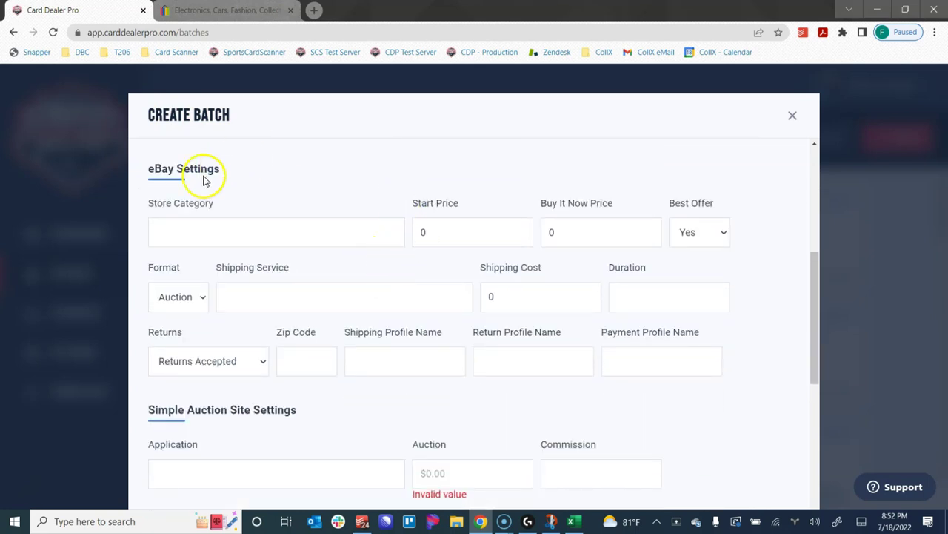
Step: Set store category Ungraded Singles, start price 0.99 and shipping cost 3.99
left_click(160, 221)
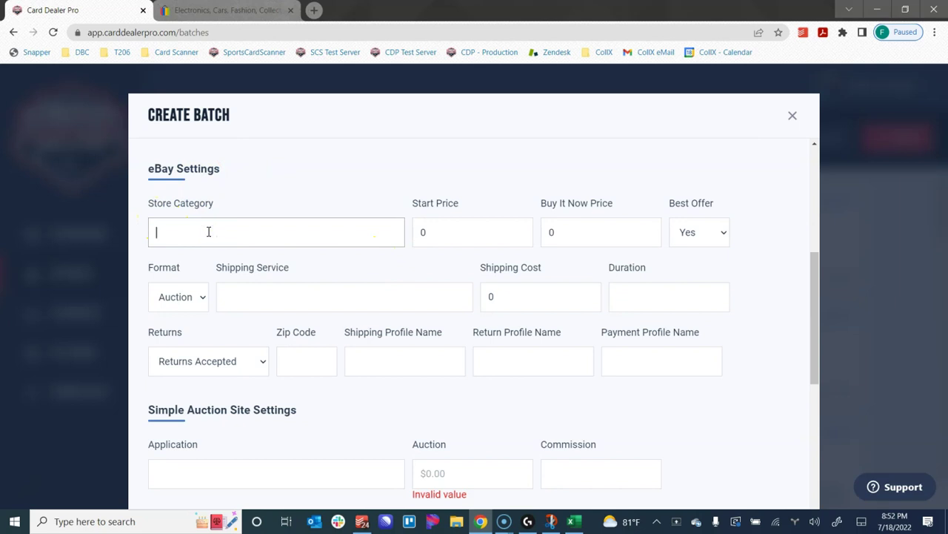
type("Ungraded Singles")
key("Tab")
type(".99")
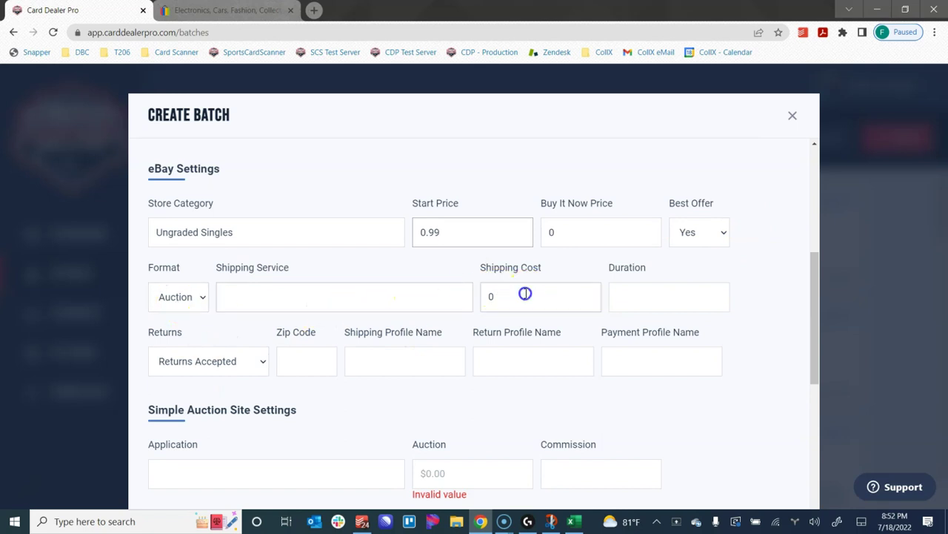
double_click(491, 297)
type("3.99")
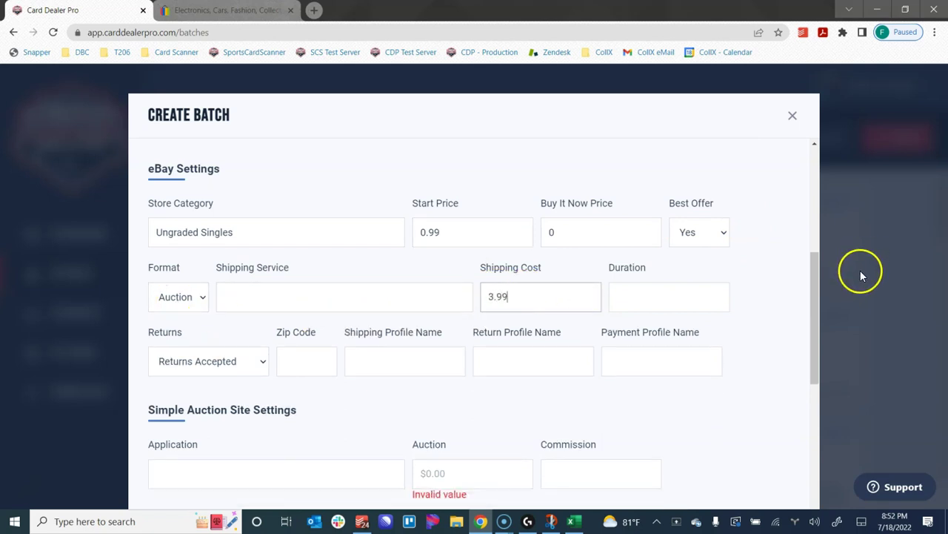
Step: Set a 7-day duration, choose Returns Not Accepted, and enter the seller's zip code
left_click(690, 290)
type("7")
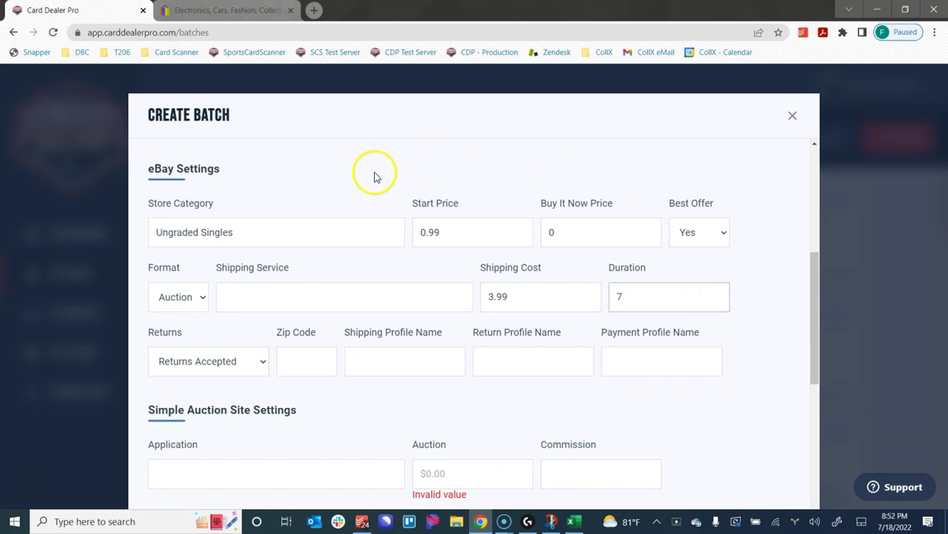
key("Tab")
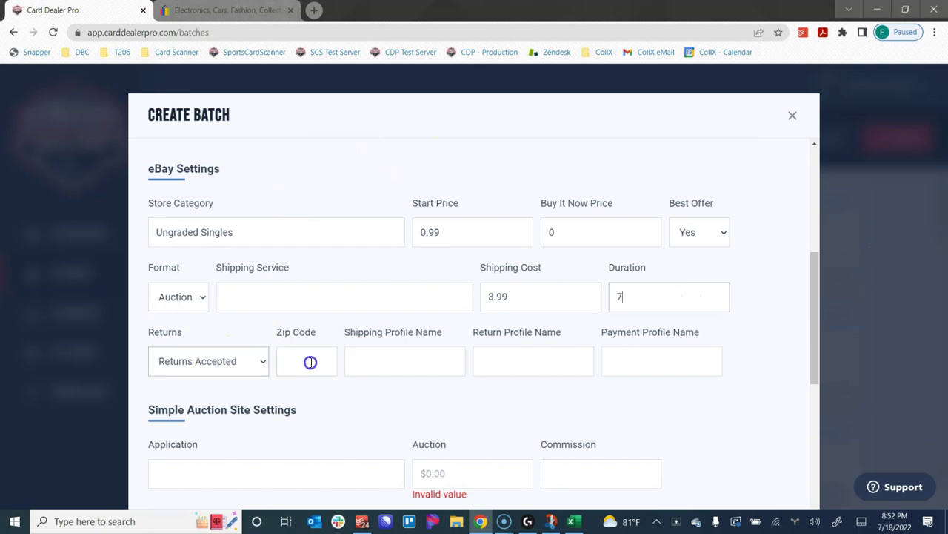
left_click(307, 361)
left_click(191, 360)
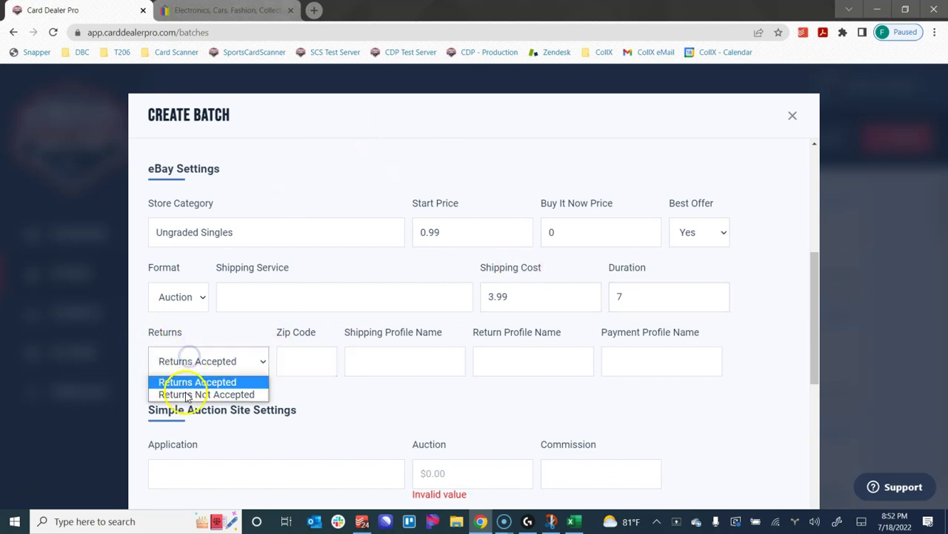
left_click(189, 393)
left_click(329, 356)
type("80109")
key("Return")
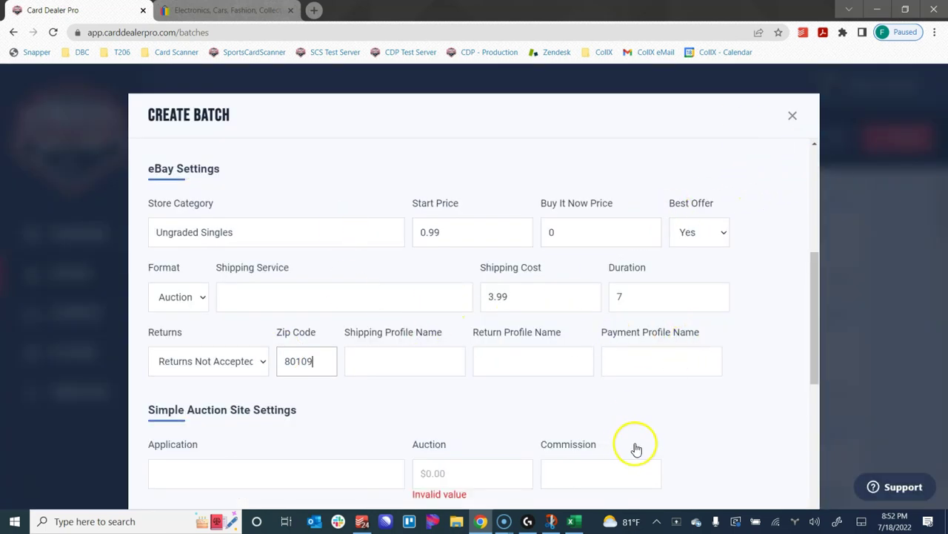
Step: Close the batch form, open the empty Example Batch, and bring up Add Cards
left_click(793, 115)
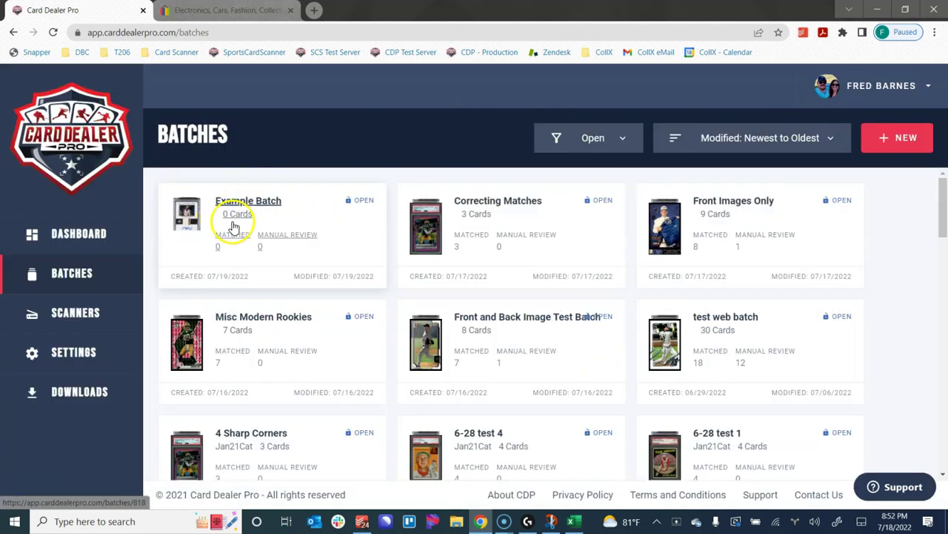
left_click(329, 220)
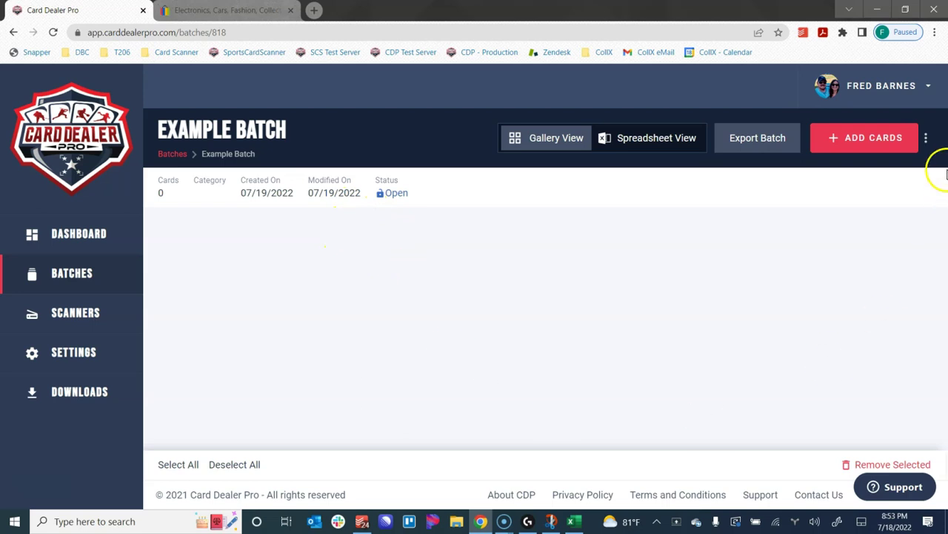
left_click(864, 147)
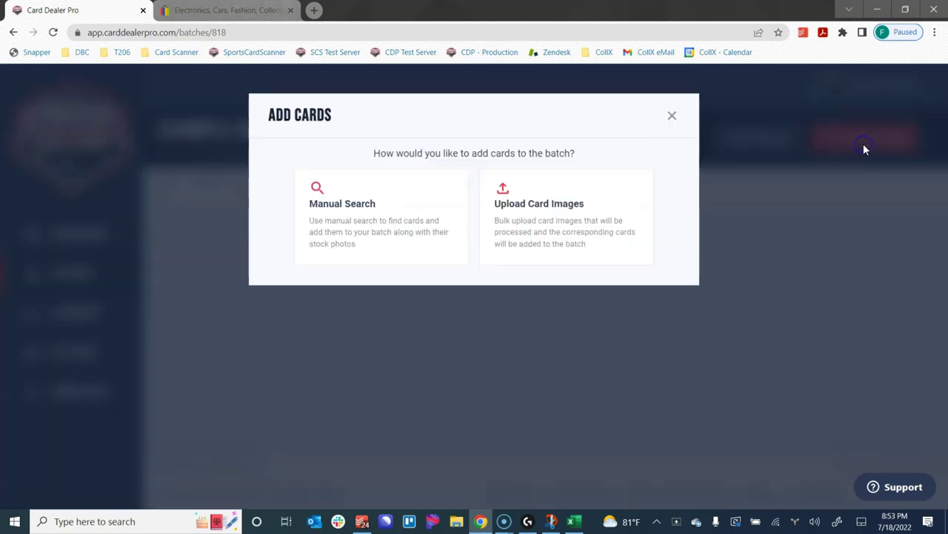
Step: Choose front-and-back image upload and browse to the Front & Back folder
left_click(539, 237)
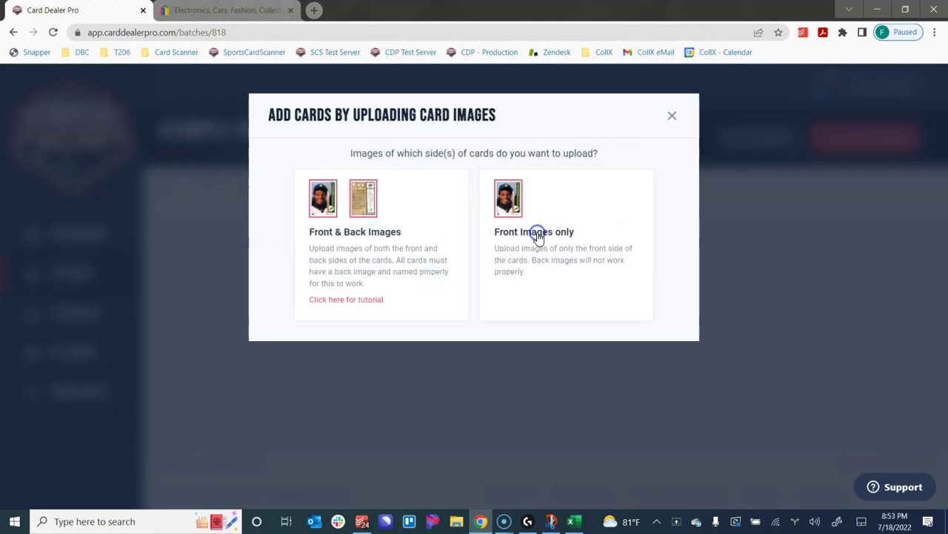
left_click(366, 250)
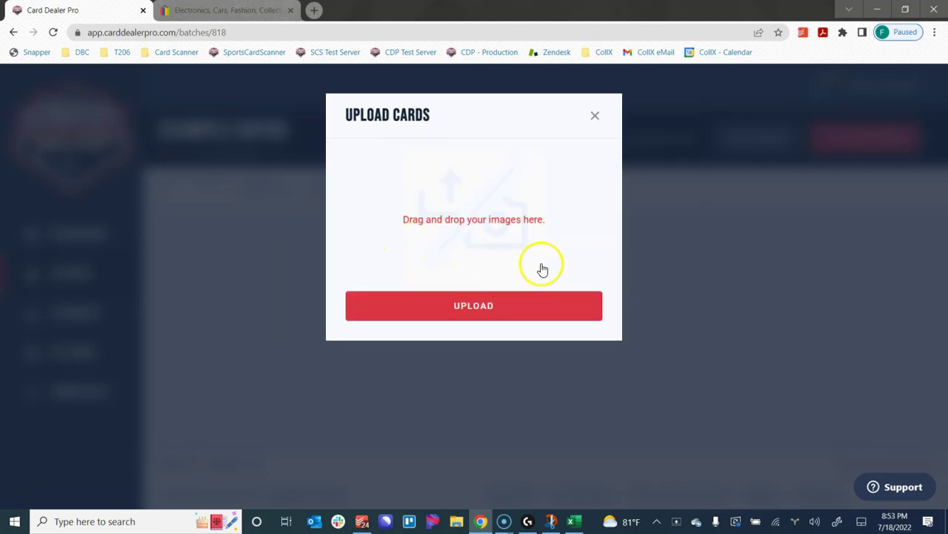
left_click(470, 227)
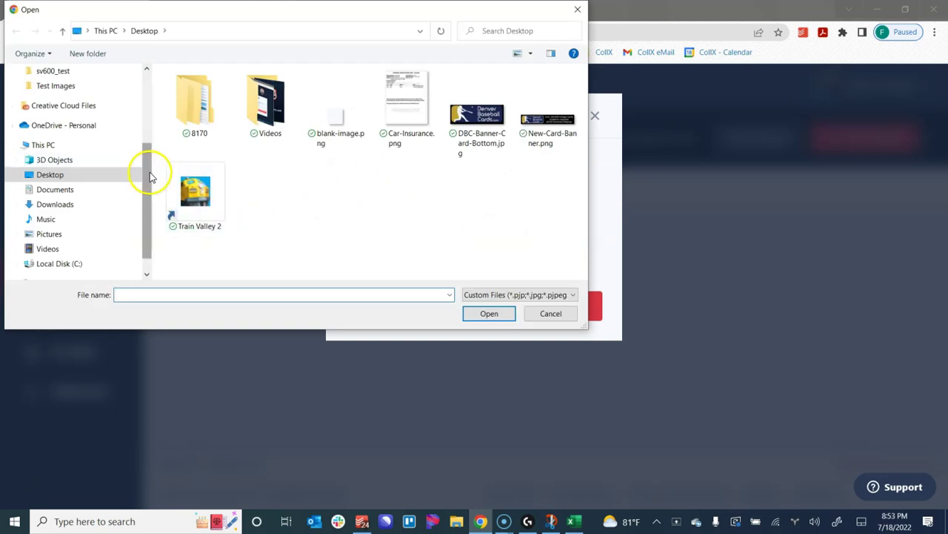
left_click_drag(149, 175, 149, 96)
left_click(74, 155)
left_click(180, 30)
double_click(207, 93)
Step: Select all card images except the first two and confirm the ten files
left_click_drag(552, 262, 167, 68)
left_click(210, 108)
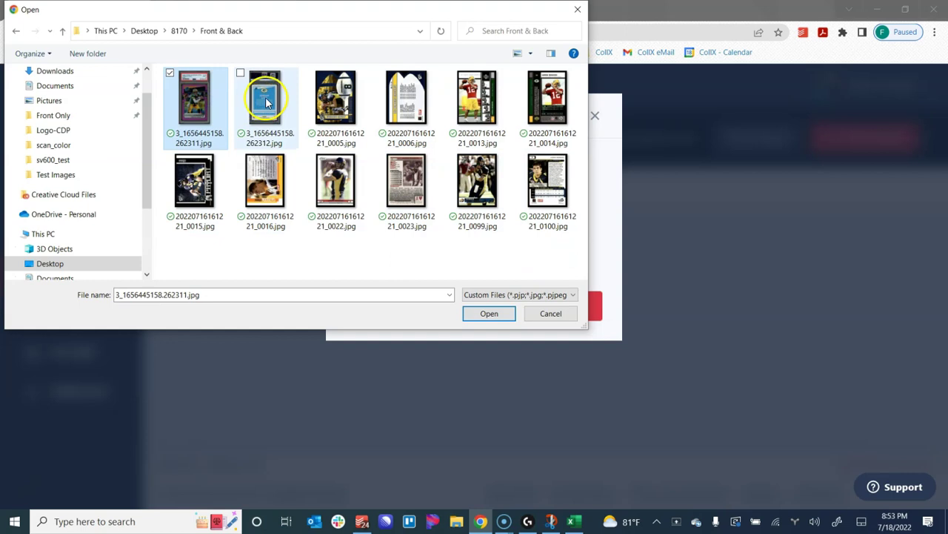
key("ctrl+a")
left_click(217, 104, "ctrl")
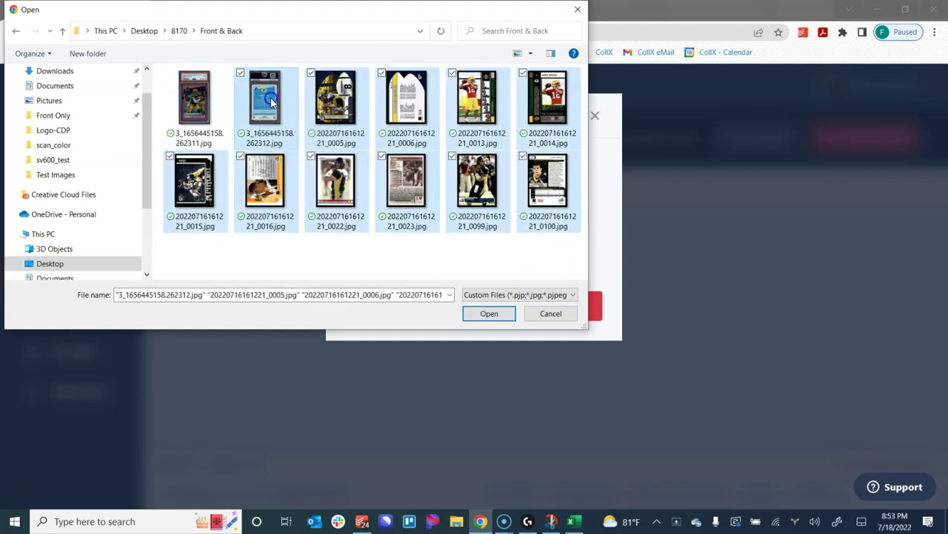
left_click(266, 100, "ctrl")
left_click(489, 314)
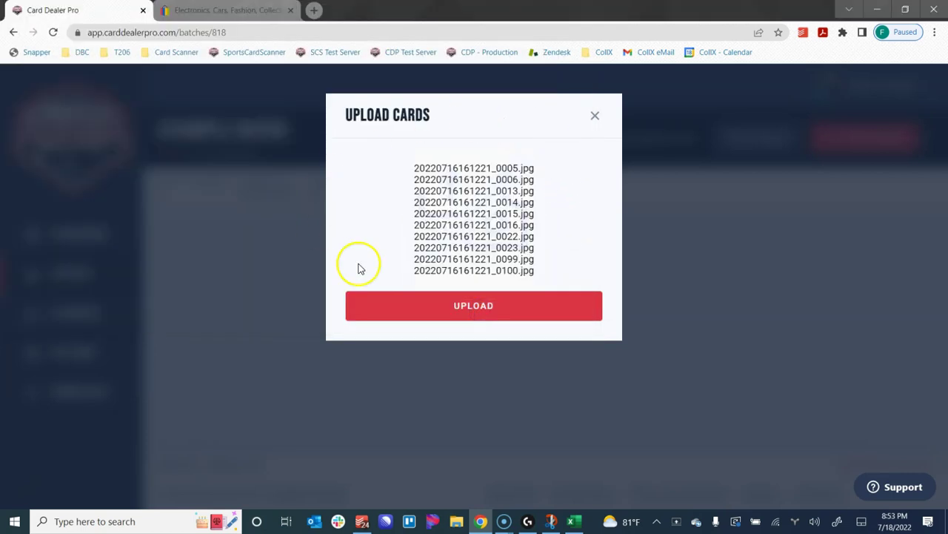
Step: Upload the ten images and wait until Example Batch shows 5 matched cards
left_click(475, 310)
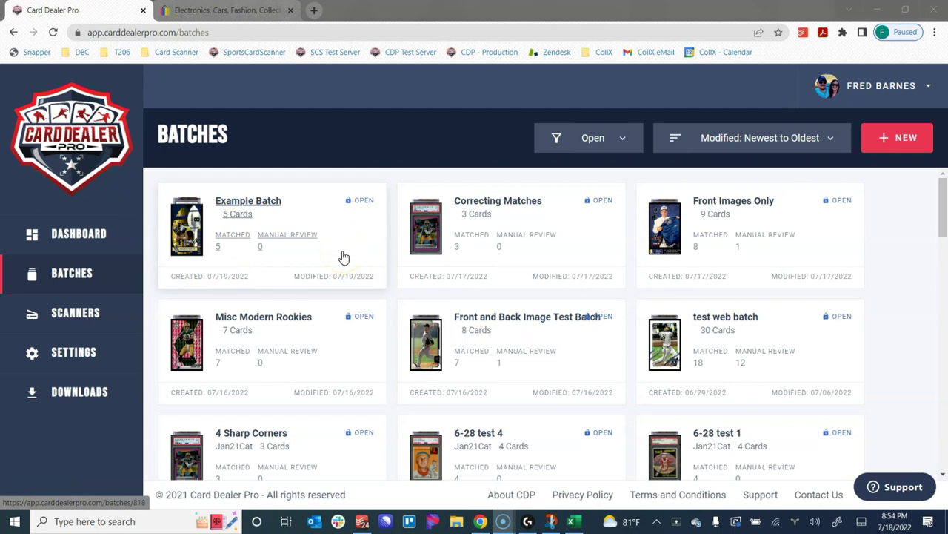
Step: Review the 2005 Upper Deck Rookie Premiere card's details, then return to the gallery
left_click(346, 227)
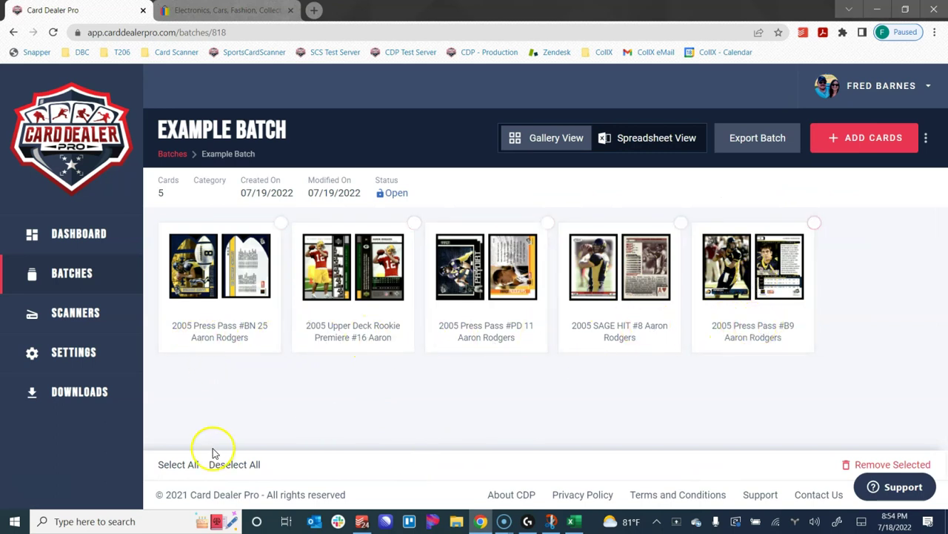
left_click(339, 280)
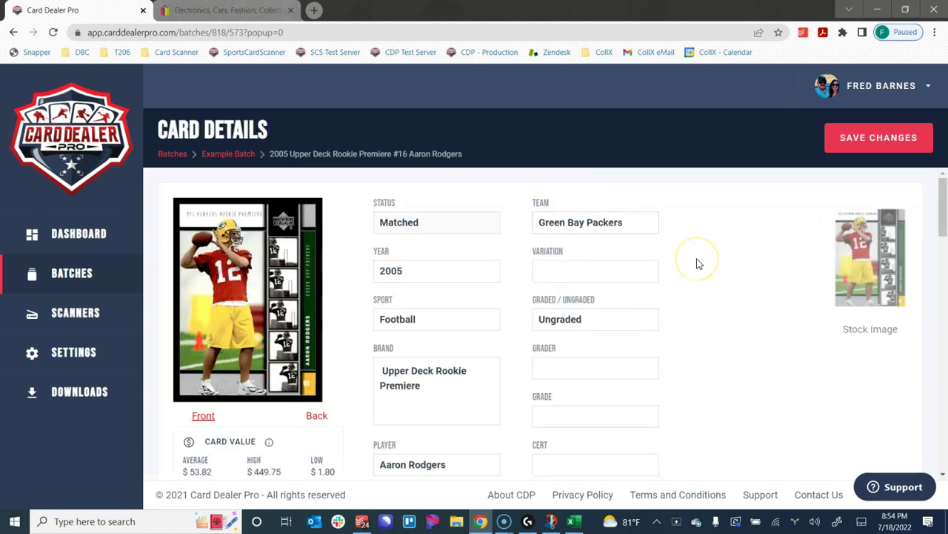
scroll(698, 262, "down", 3)
scroll(546, 424, "up", 2)
scroll(444, 208, "up", 1)
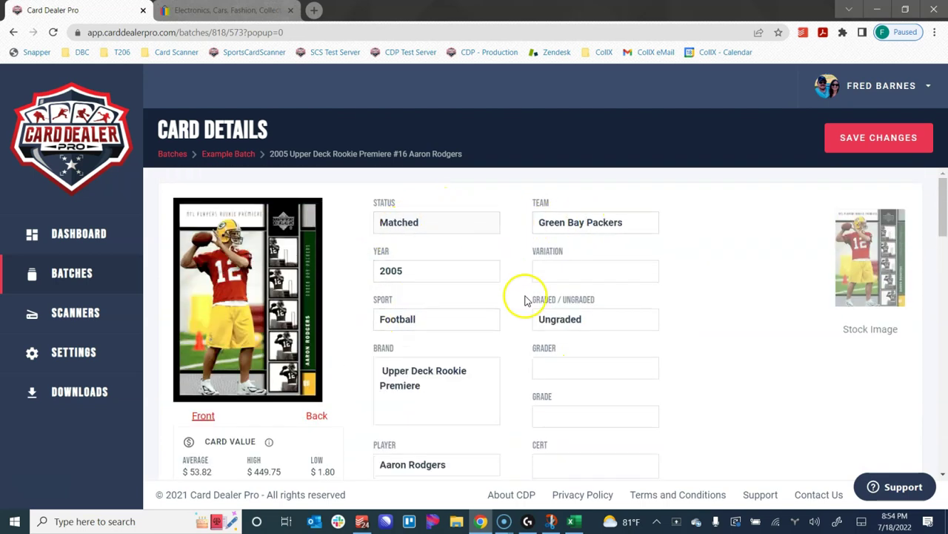
scroll(552, 278, "down", 1)
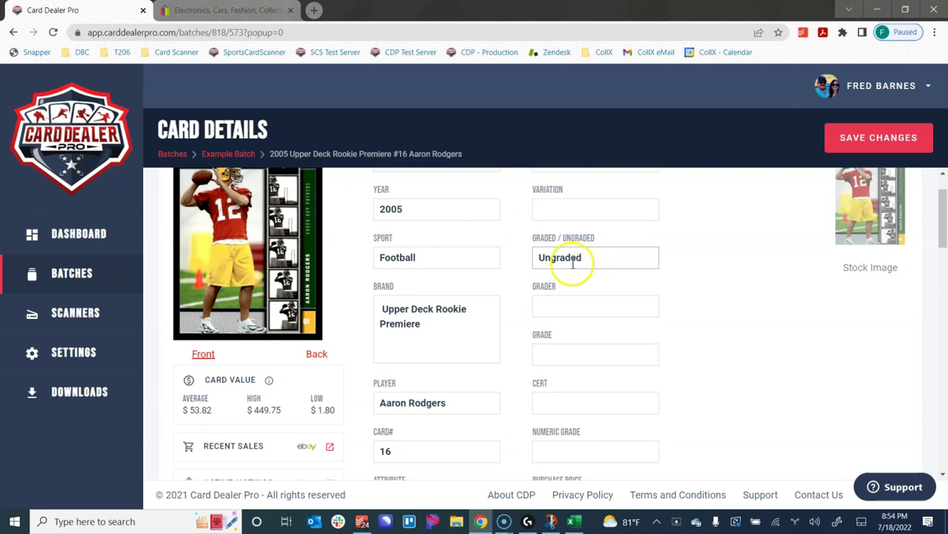
scroll(573, 264, "up", 1)
scroll(630, 291, "down", 1)
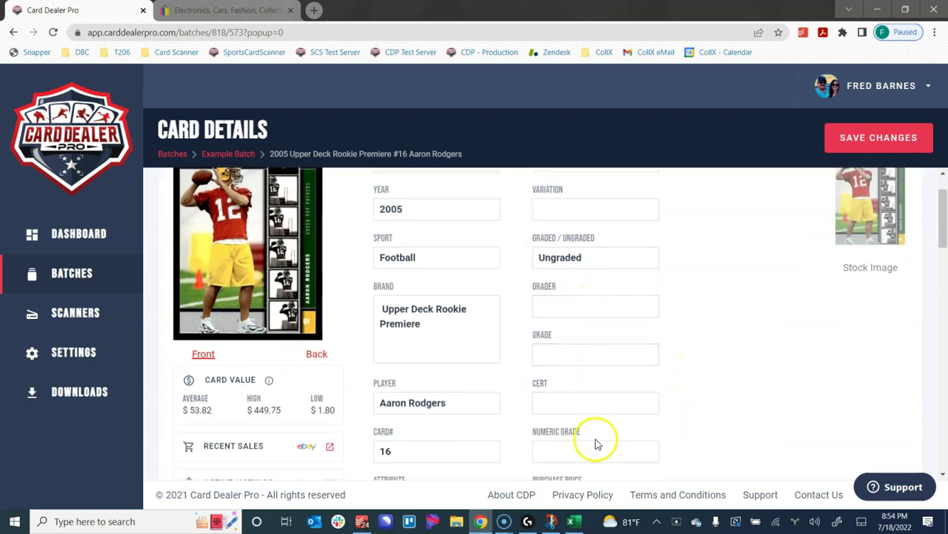
scroll(563, 334, "up", 1)
scroll(548, 348, "down", 1)
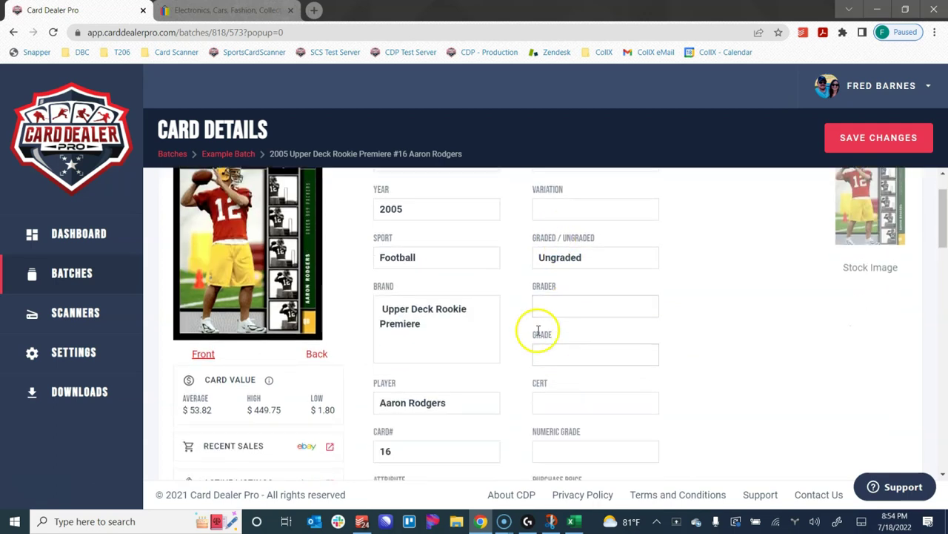
scroll(444, 321, "down", 1)
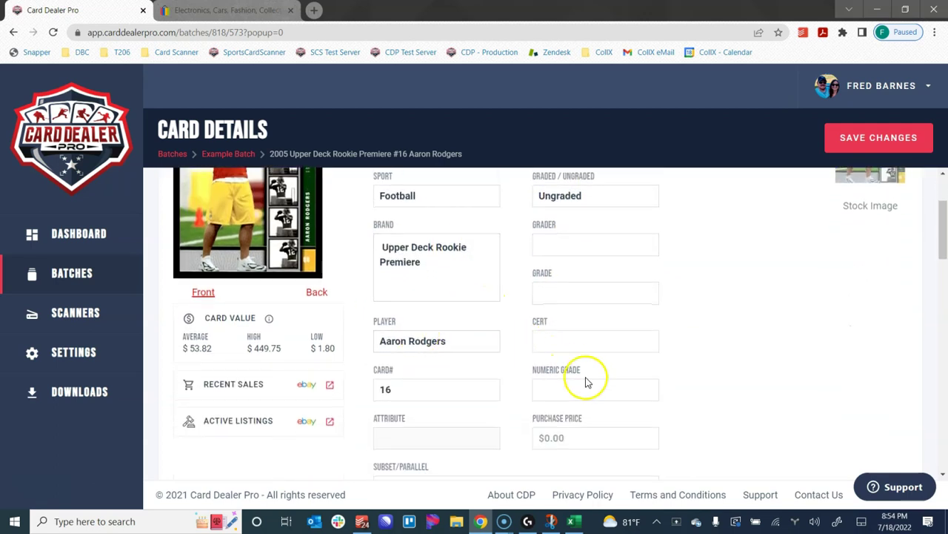
scroll(519, 370, "down", 1)
scroll(629, 364, "down", 1)
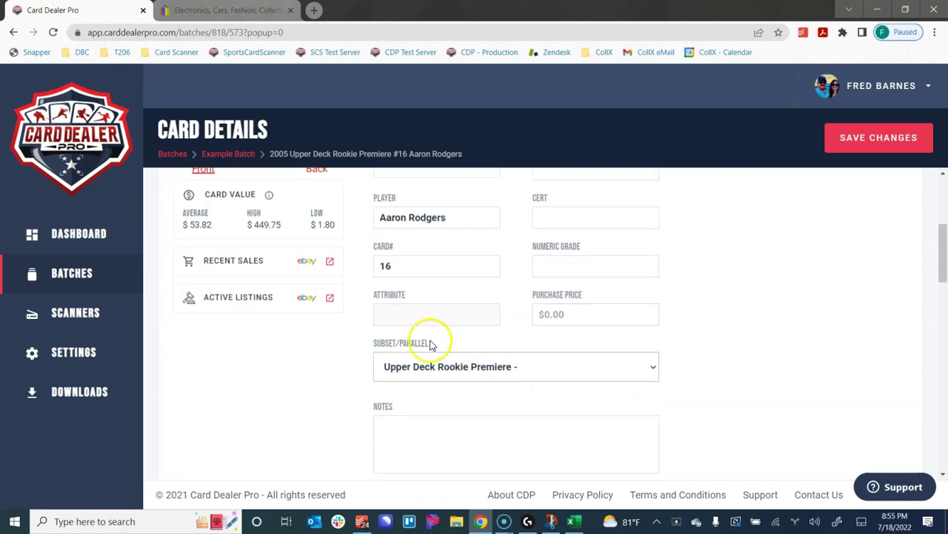
scroll(775, 368, "down", 2)
scroll(775, 368, "up", 4)
scroll(776, 369, "up", 2)
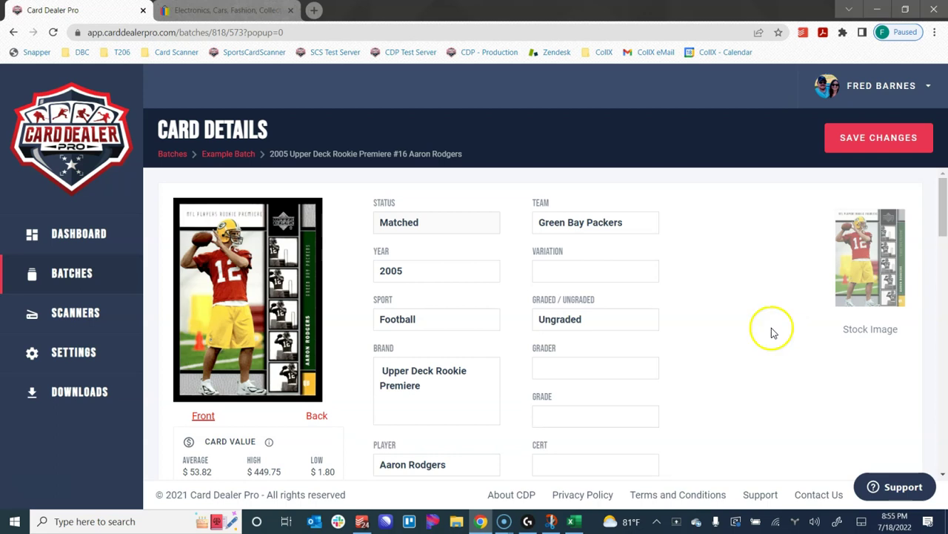
left_click(243, 155)
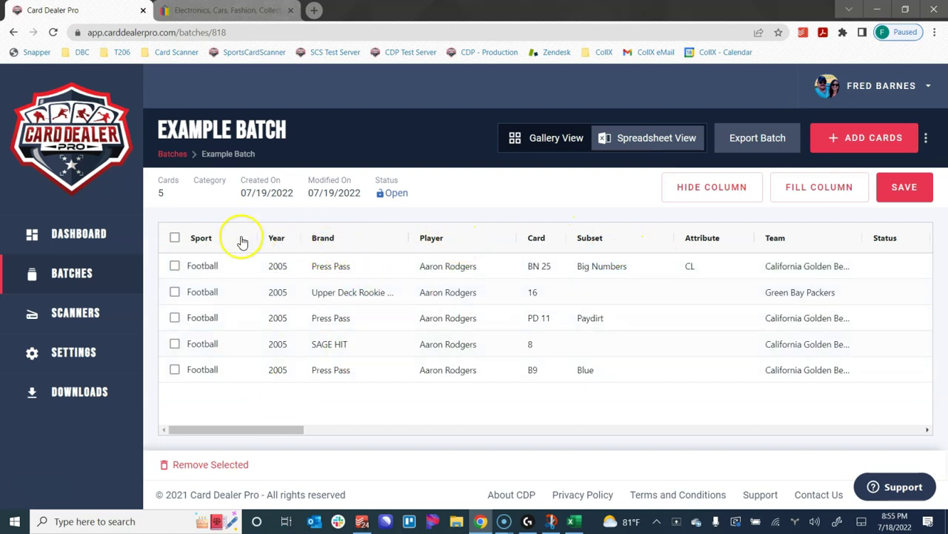
Step: Scroll the Example Batch spreadsheet right to reveal the price and format columns
left_click_drag(271, 432, 592, 433)
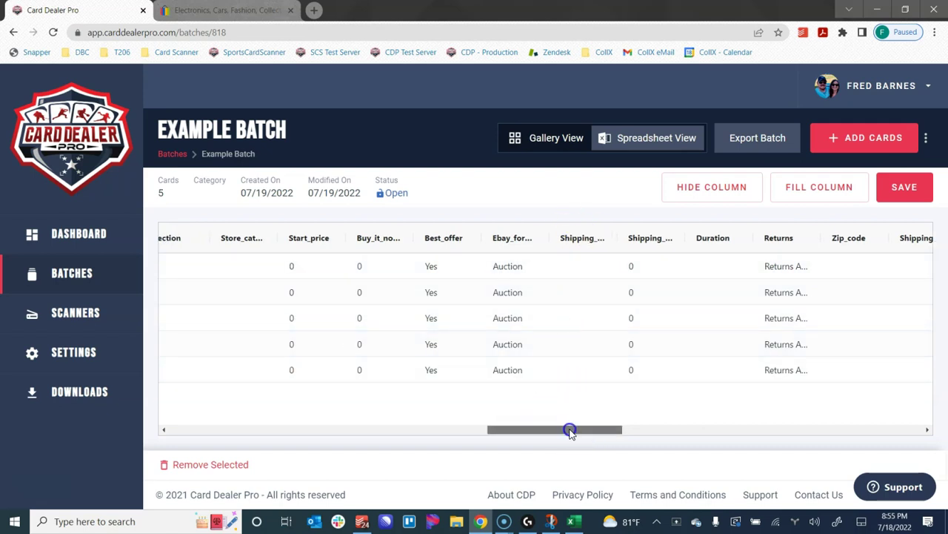
Step: Fill the shipping_cost column with 3.99 for all five cards
left_click(782, 188)
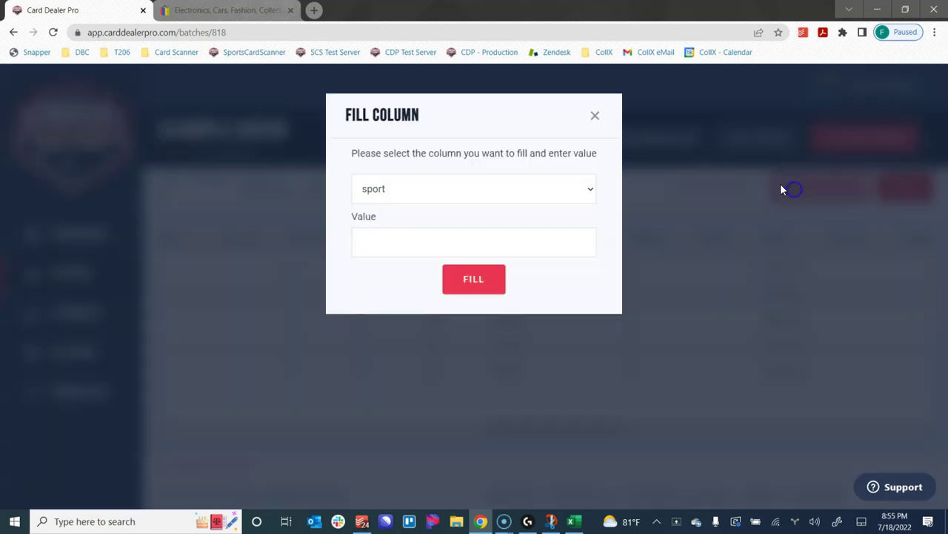
left_click(457, 186)
scroll(434, 252, "down", 3)
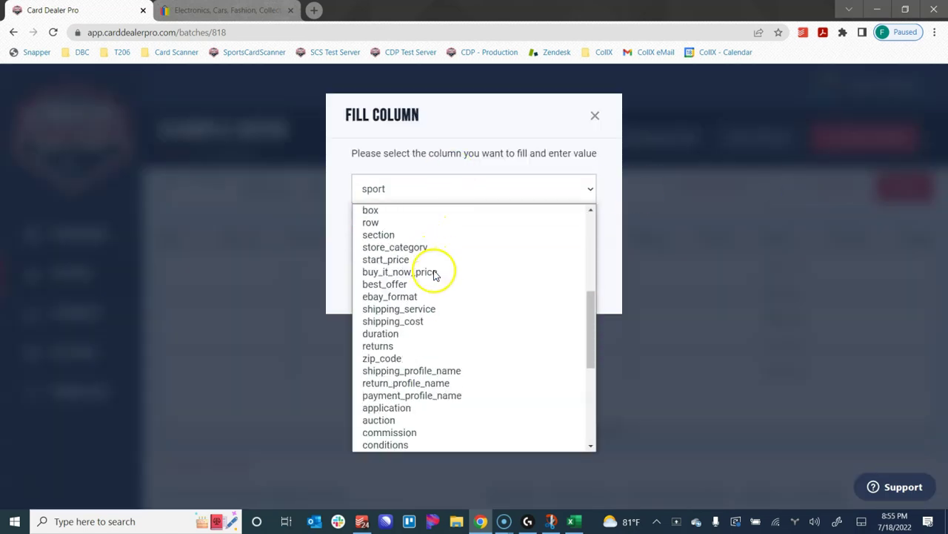
left_click(413, 322)
left_click(406, 241)
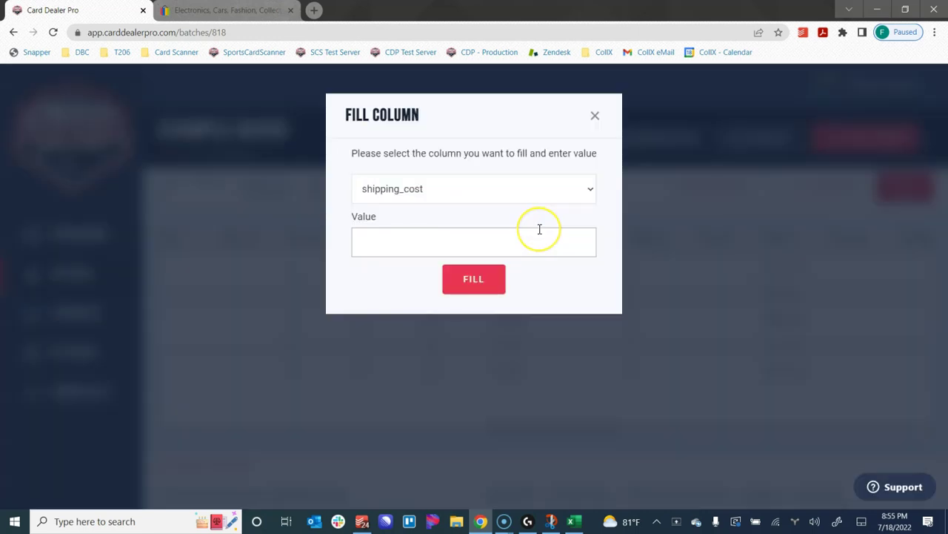
left_click(478, 278)
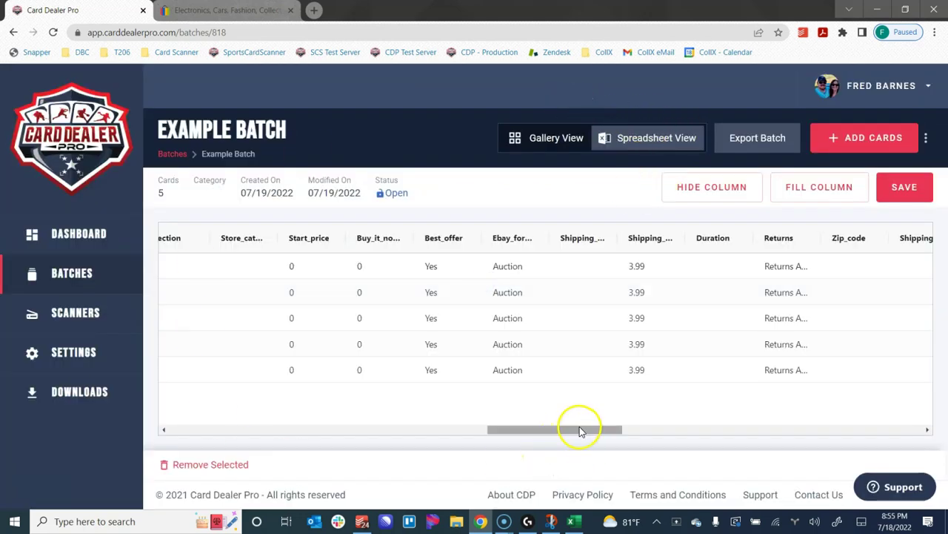
left_click_drag(583, 429, 269, 430)
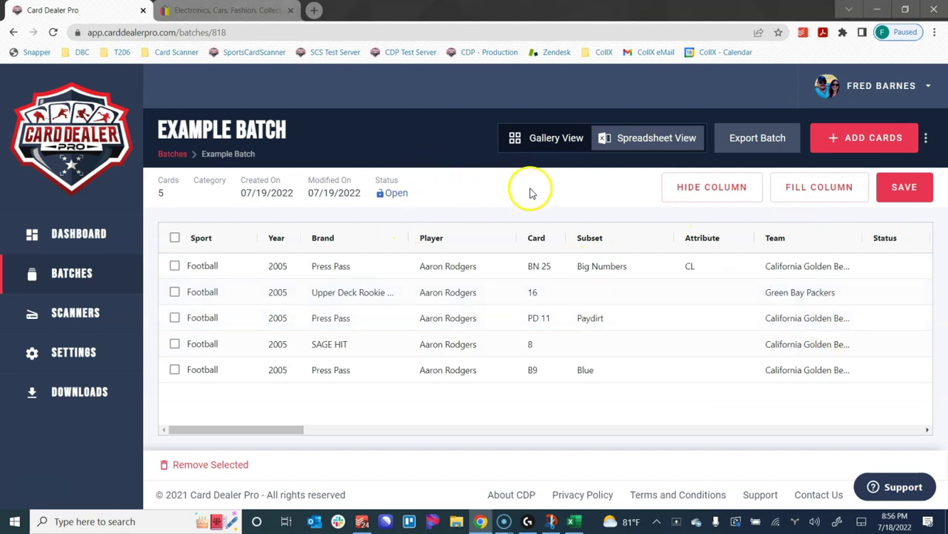
Step: Return to Gallery View, add the banner via the batch options menu, and reopen Example Batch
left_click(541, 137)
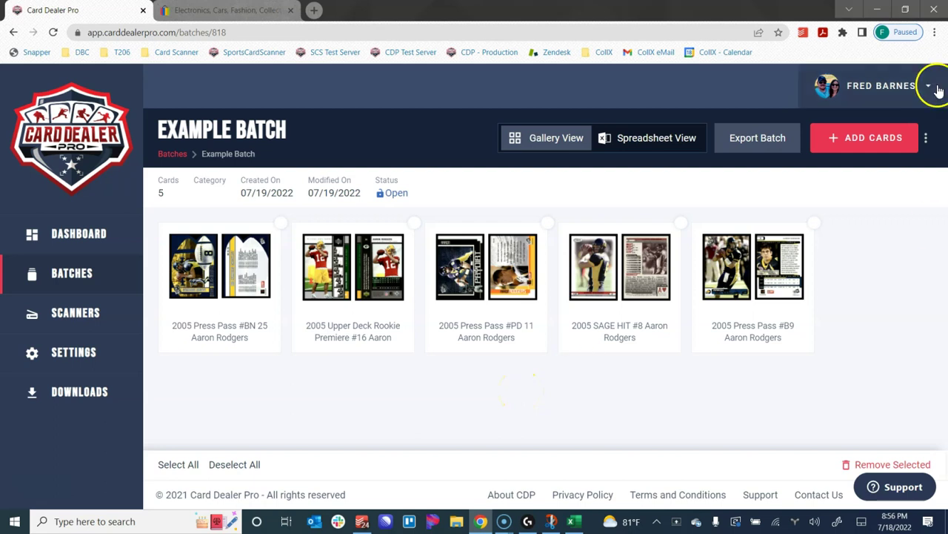
left_click(926, 138)
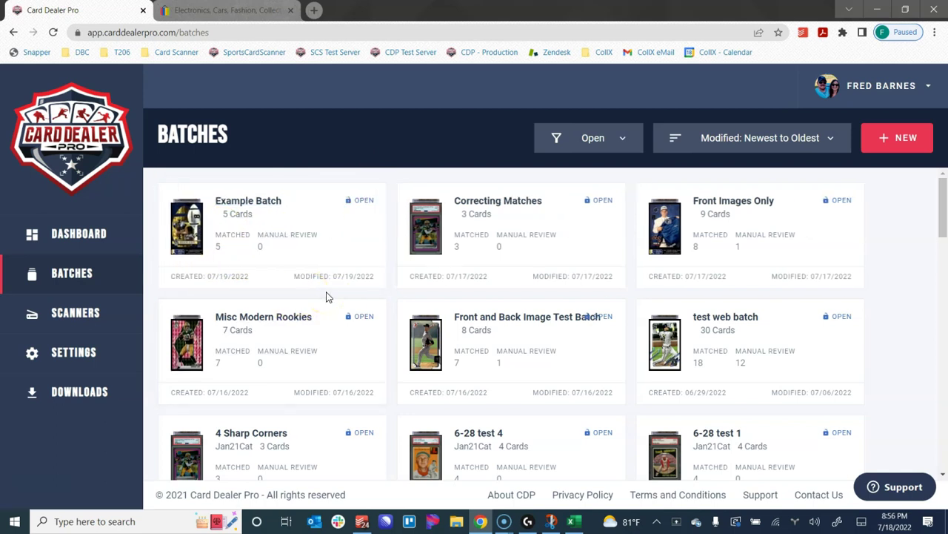
left_click(249, 215)
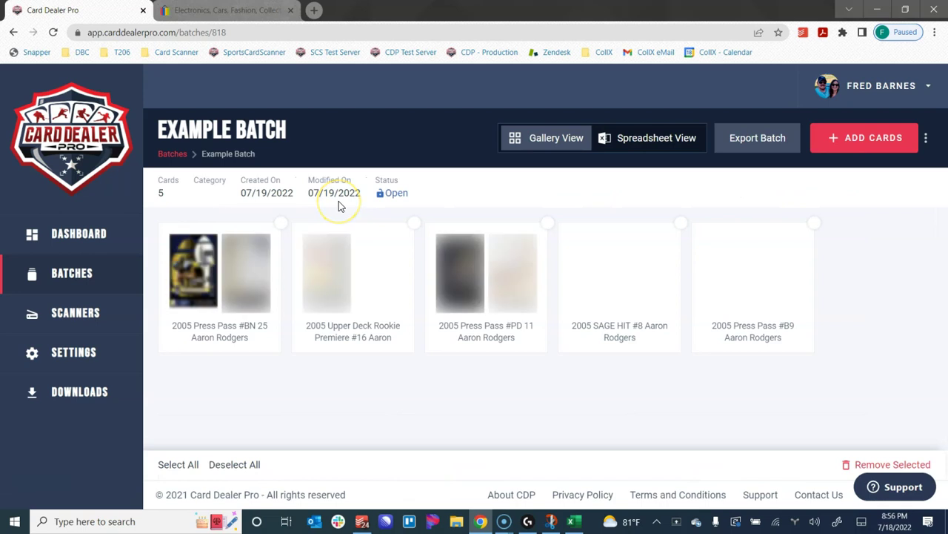
Step: Inspect the Upper Deck Rookie Premiere card's enlarged bannered image, then return to the gallery
left_click(321, 280)
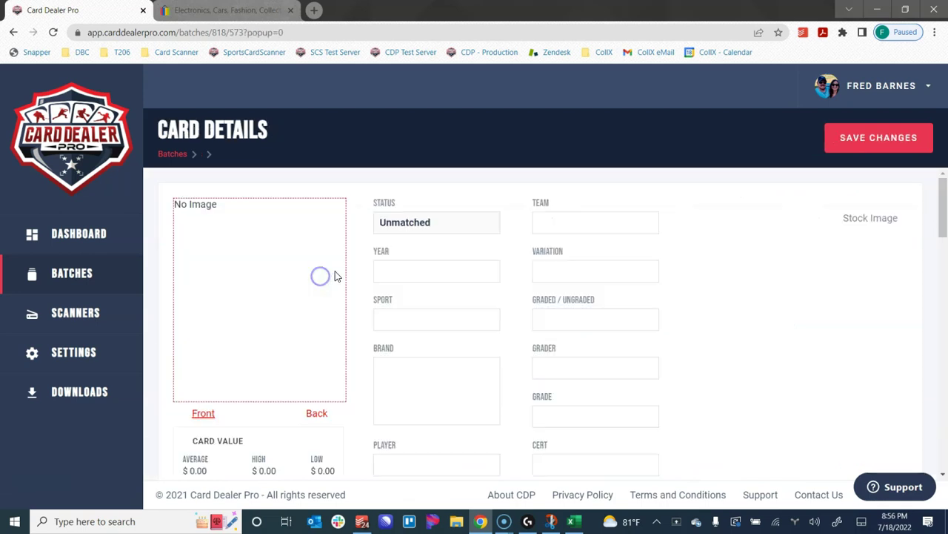
left_click(296, 266)
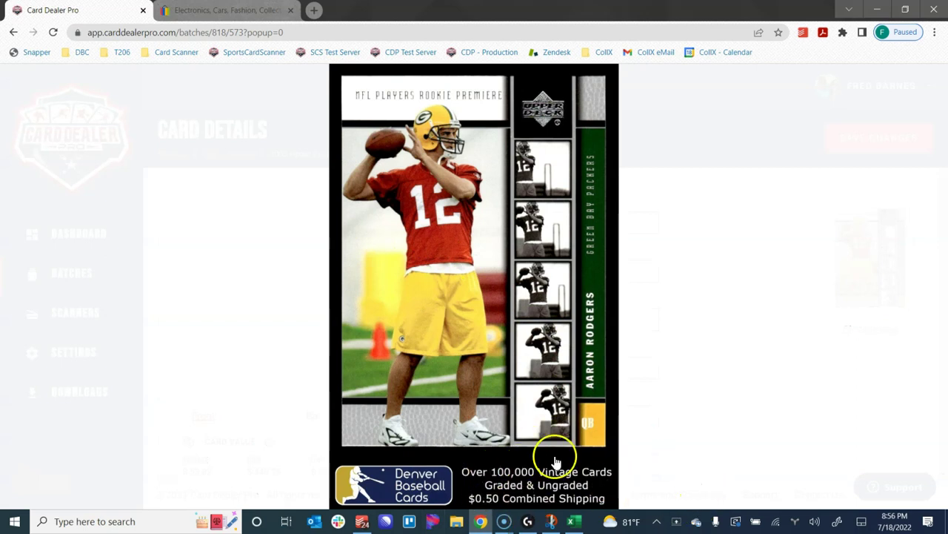
left_click(679, 306)
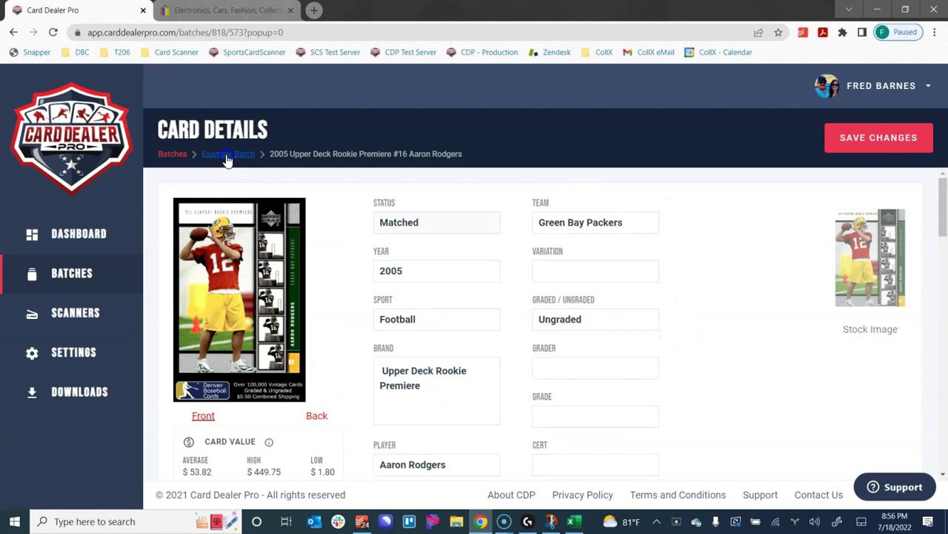
left_click(228, 156)
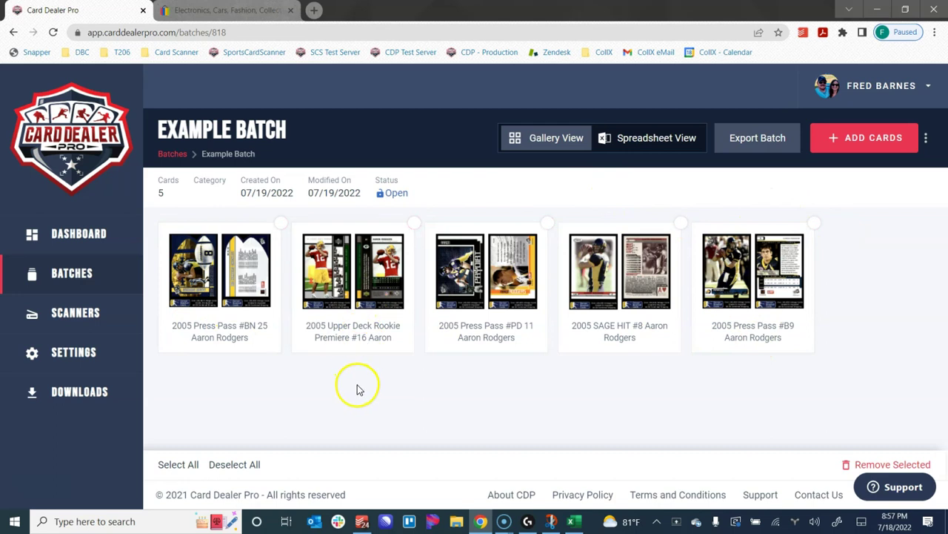
Step: Export the Example Batch as an eBay CSV, downloading Example Batch-Exp….csv
left_click(760, 143)
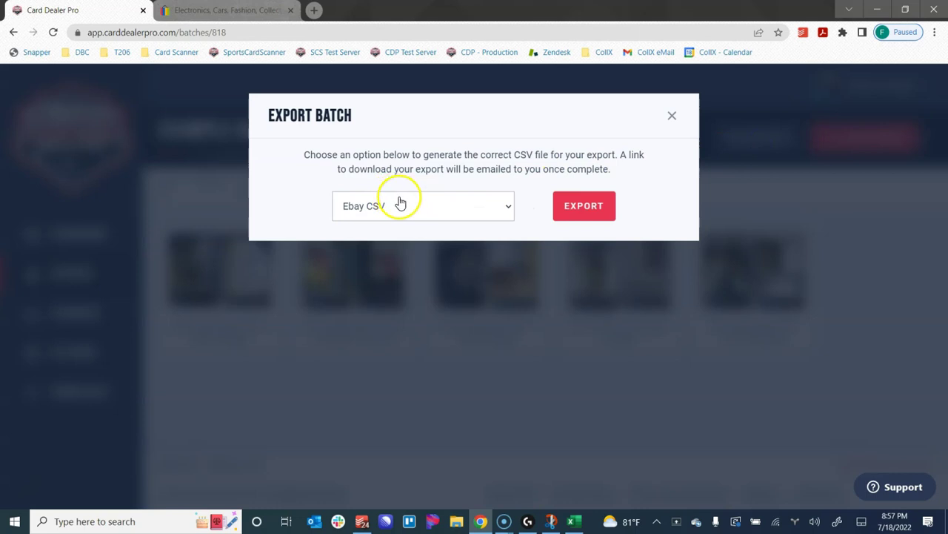
left_click(578, 217)
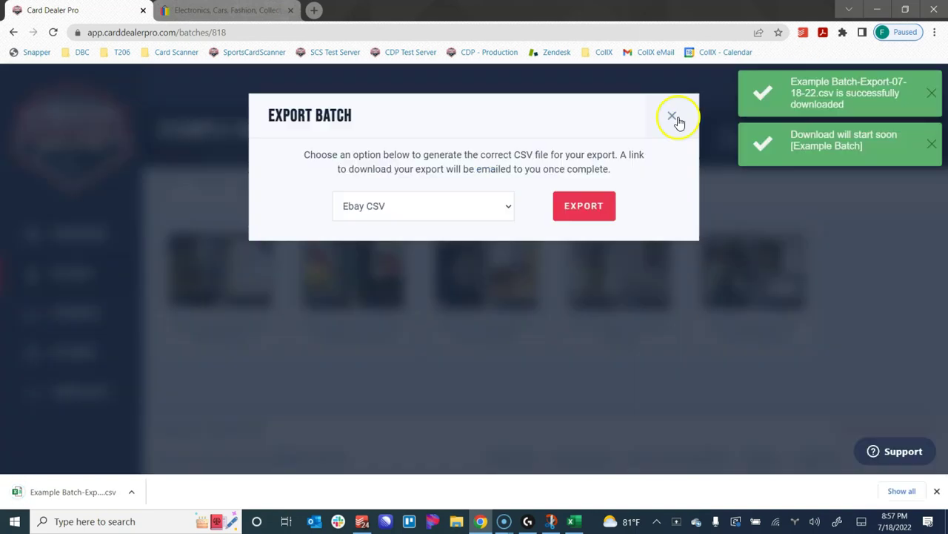
left_click(673, 117)
left_click(939, 494)
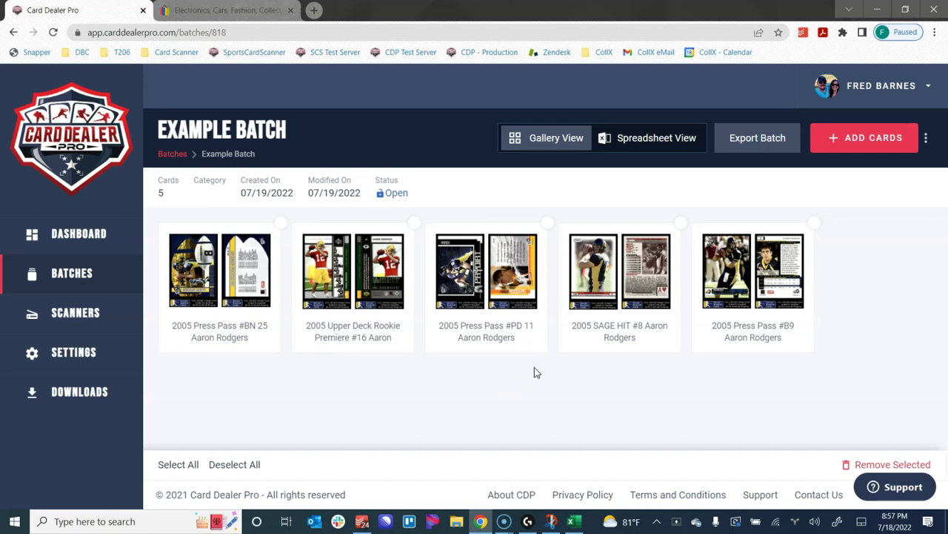
Step: Confirm eBay Seller Hub lists five active Aaron Rodgers cards at $0.99, then return to Card Dealer Pro
left_click(191, 10)
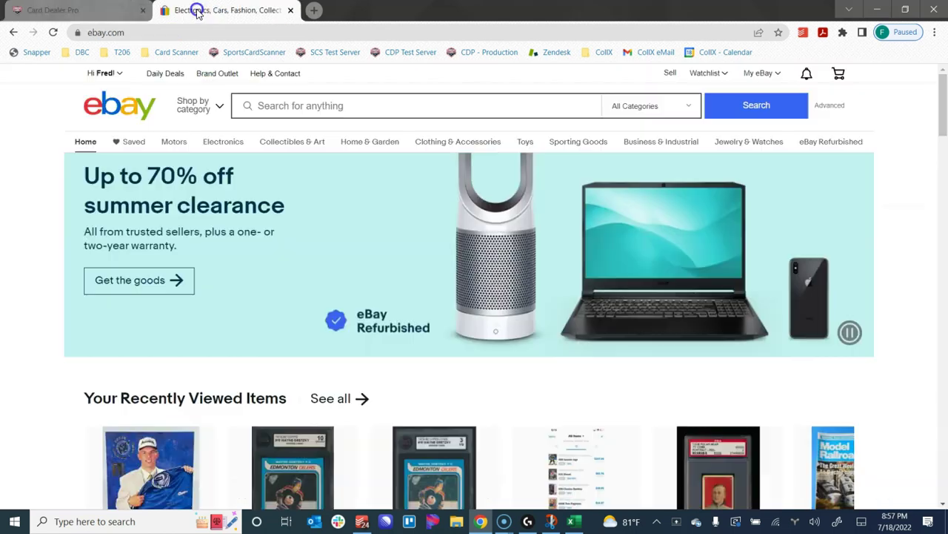
left_click(670, 75)
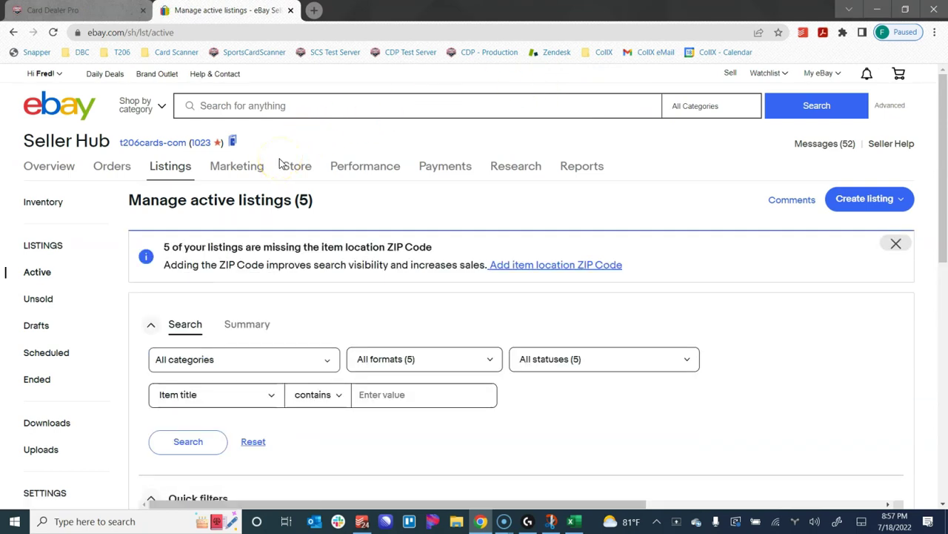
scroll(280, 163, "down", 3)
scroll(313, 152, "down", 3)
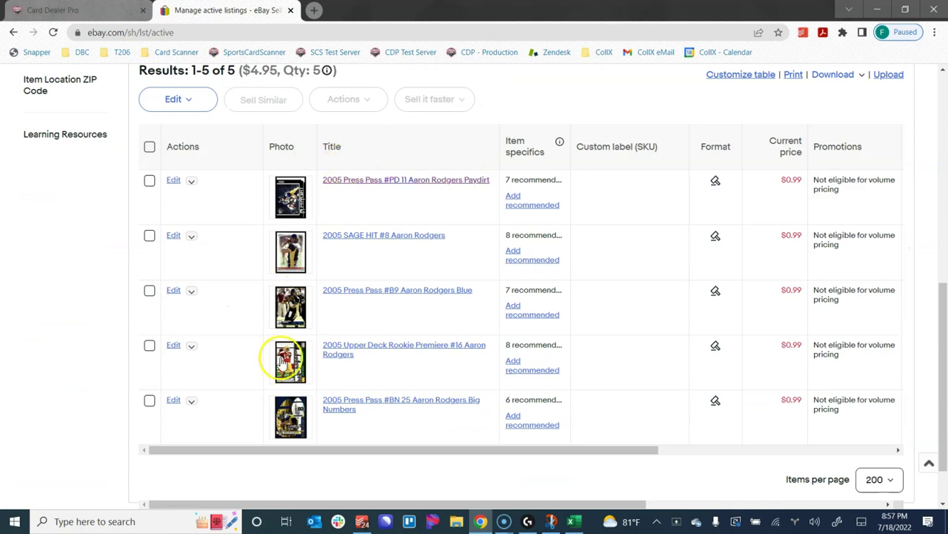
scroll(713, 365, "up", 4)
scroll(713, 365, "up", 2)
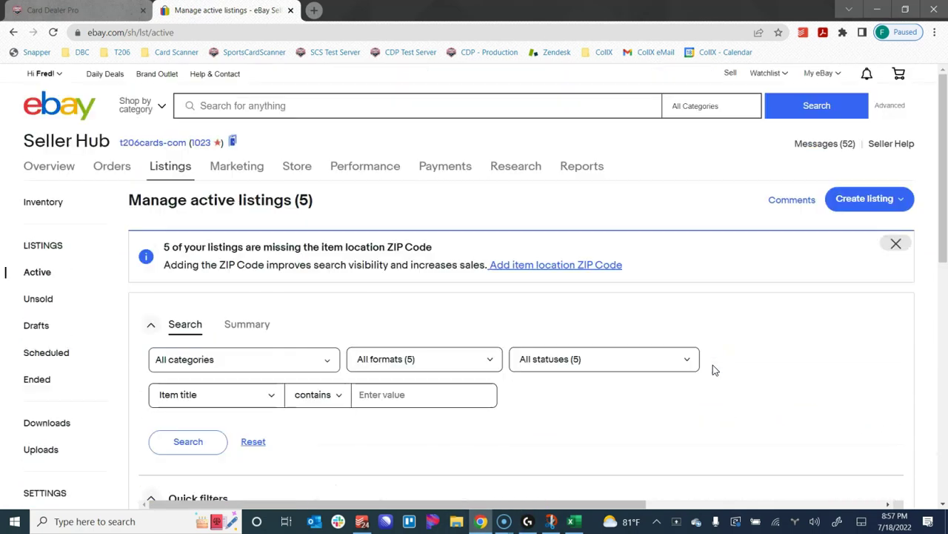
left_click(72, 10)
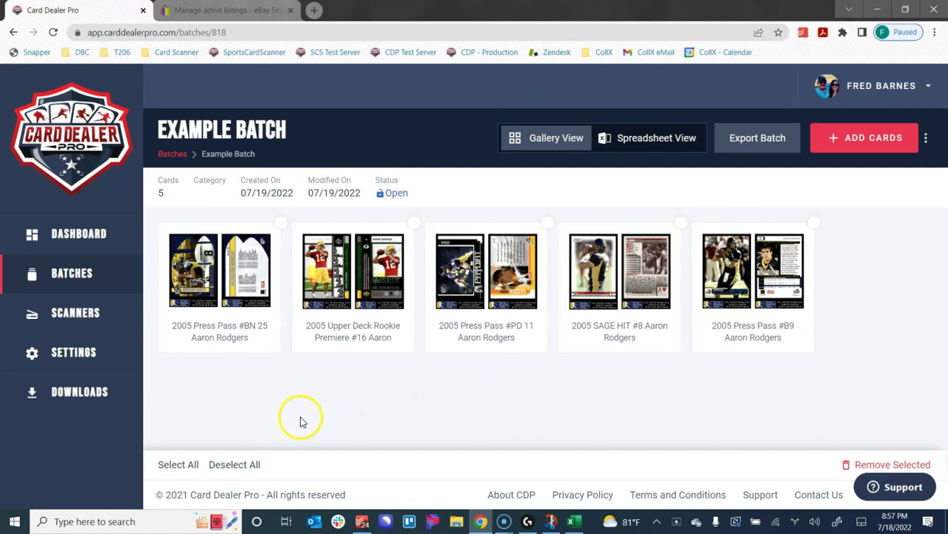
Step: Review eBay sold-listing results for the 2005 Press Pass #BN 25 card
left_click(194, 273)
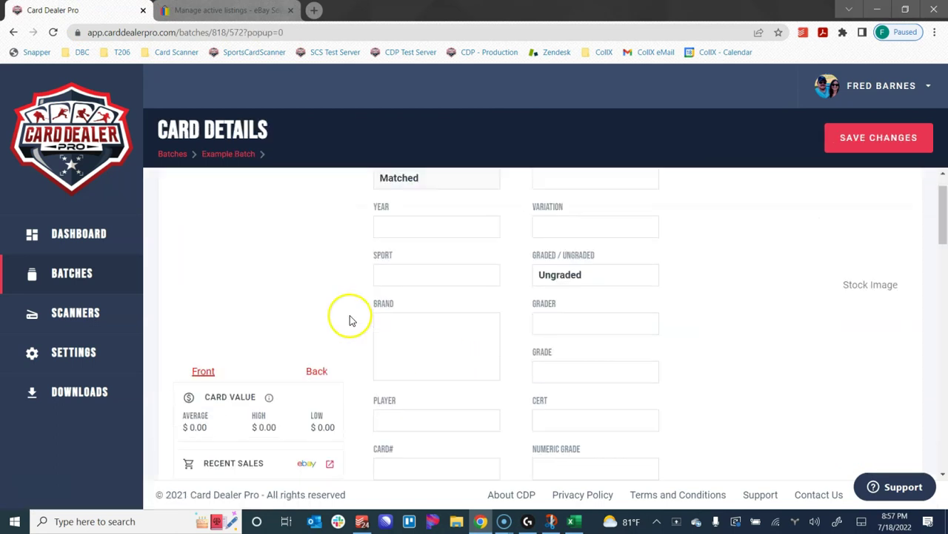
scroll(307, 393, "down", 1)
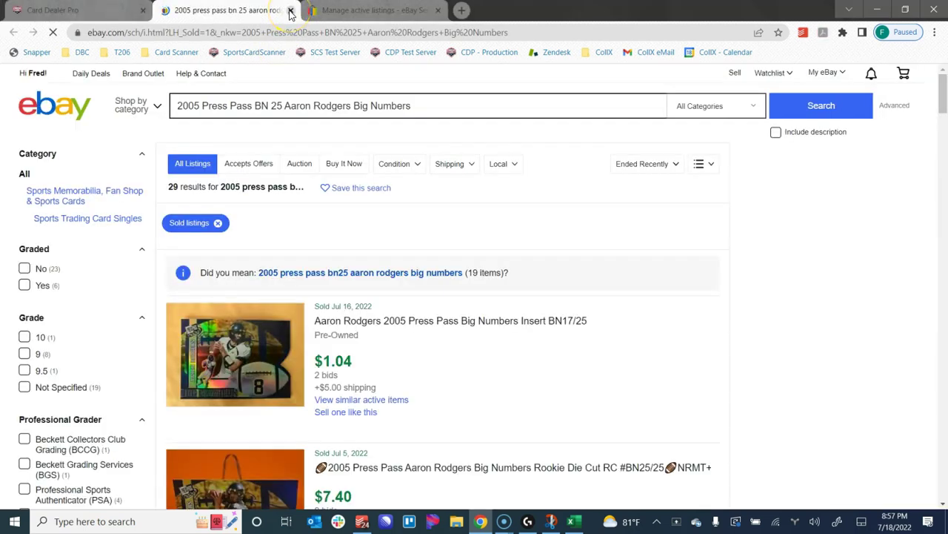
left_click(290, 12)
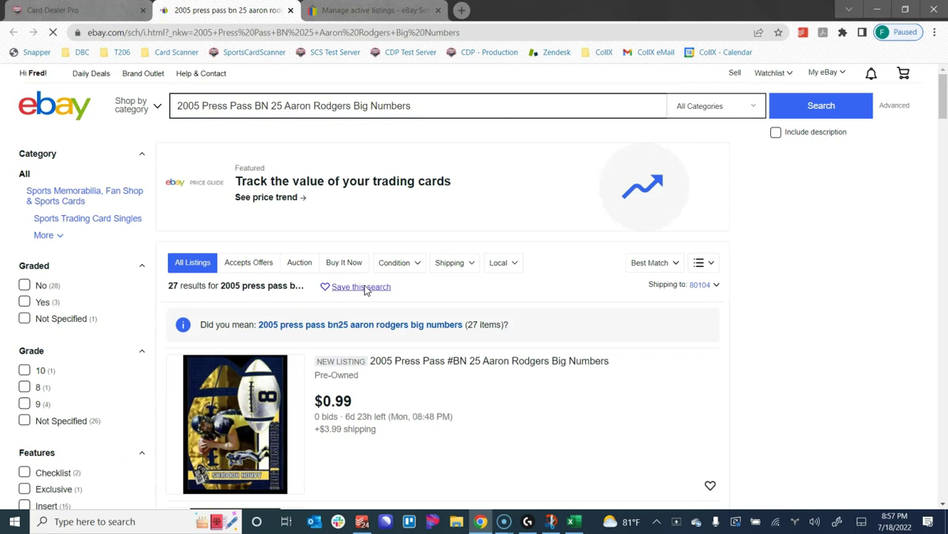
Step: Review the card's active eBay listings, then go back to the Example Batch gallery
scroll(365, 289, "down", 5)
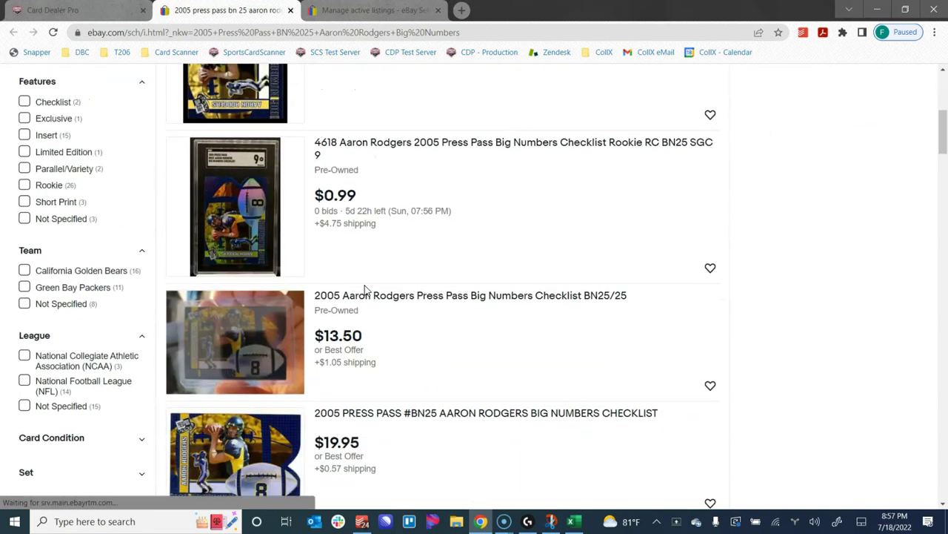
scroll(364, 289, "down", 4)
scroll(365, 286, "down", 2)
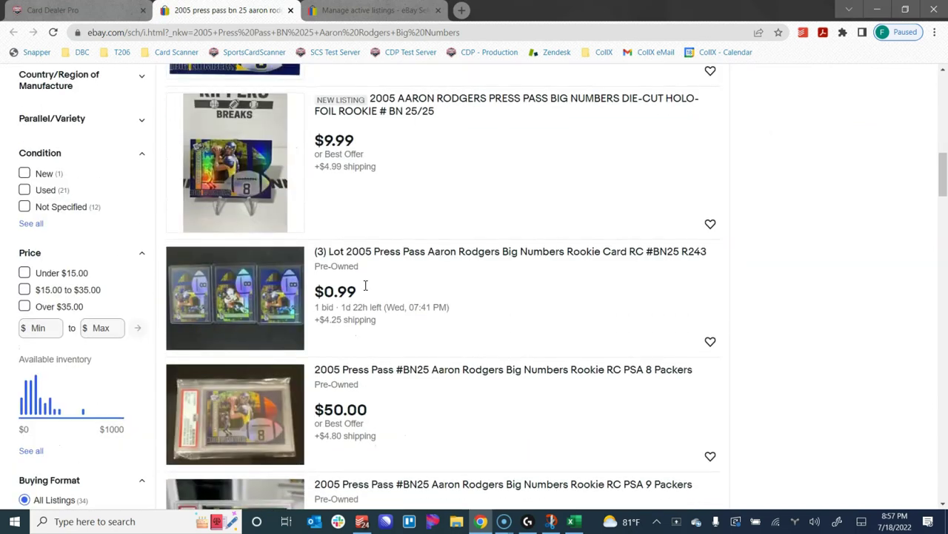
left_click(292, 13)
scroll(289, 232, "up", 2)
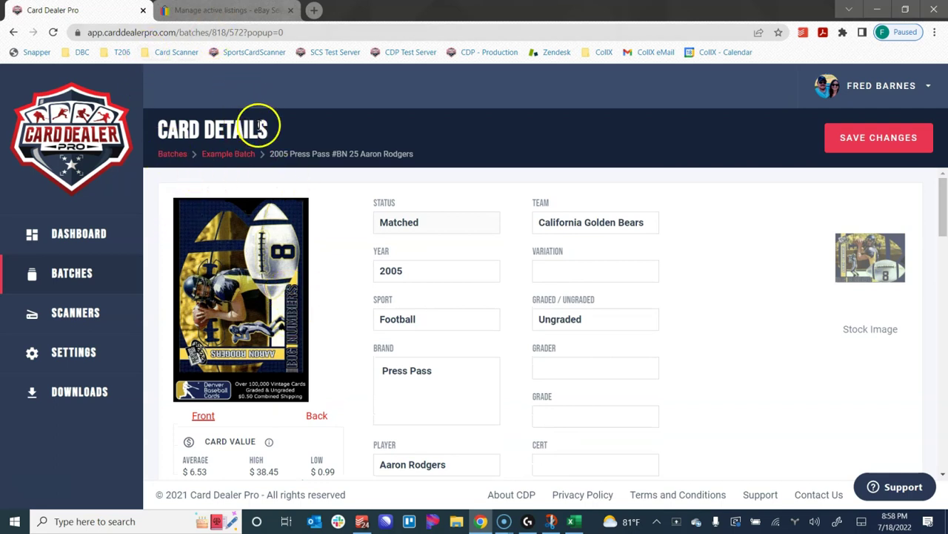
left_click(236, 155)
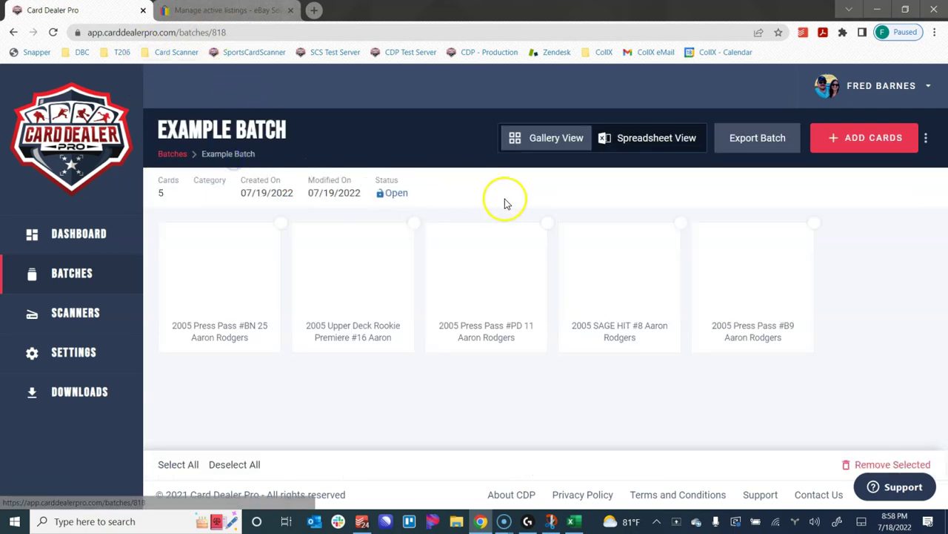
Step: Show the batch as a spreadsheet and preview #BN 25's values: average $6.53, high $38.45, low $0.99
left_click(649, 150)
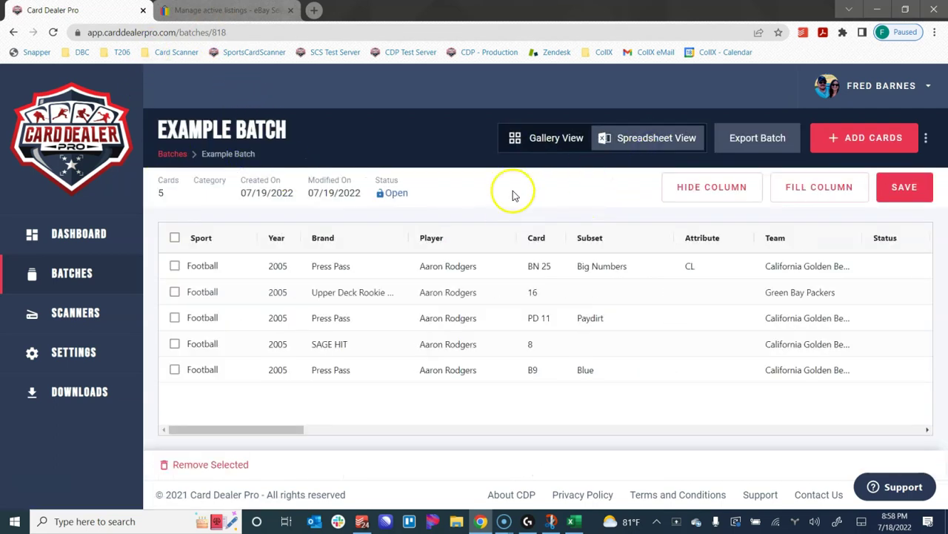
left_click(382, 297)
left_click(380, 270)
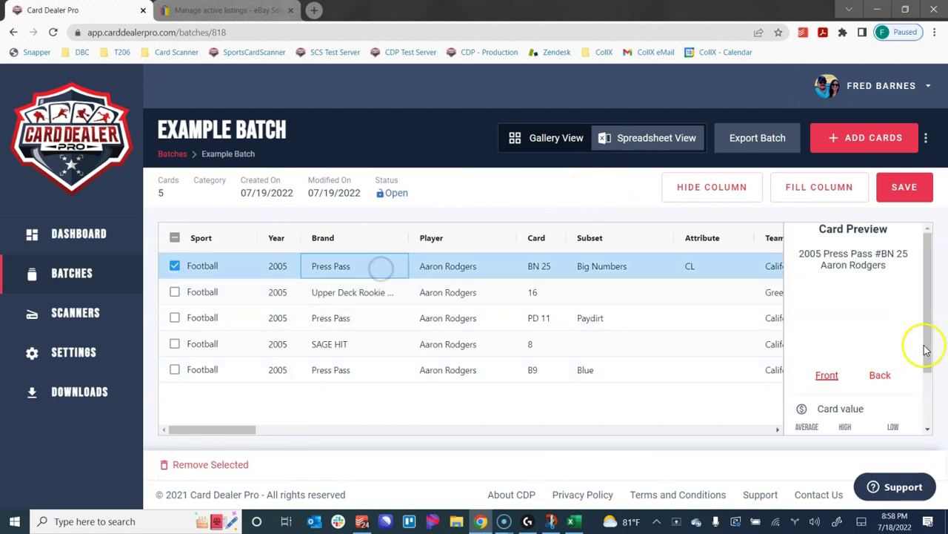
left_click(852, 348)
left_click(672, 190)
left_click_drag(927, 299, 923, 351)
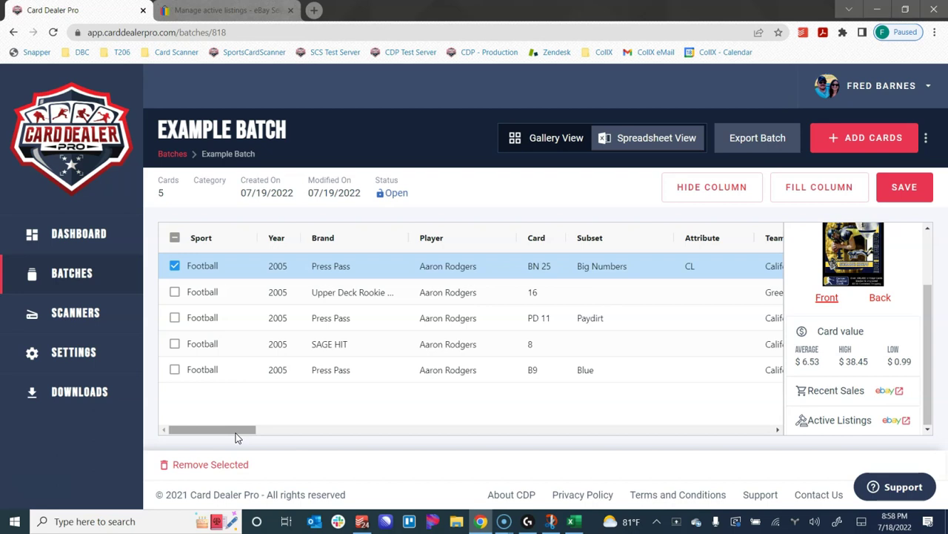
Step: Return the Example Batch to Gallery View showing the five Aaron Rodgers card thumbnails
left_click(516, 139)
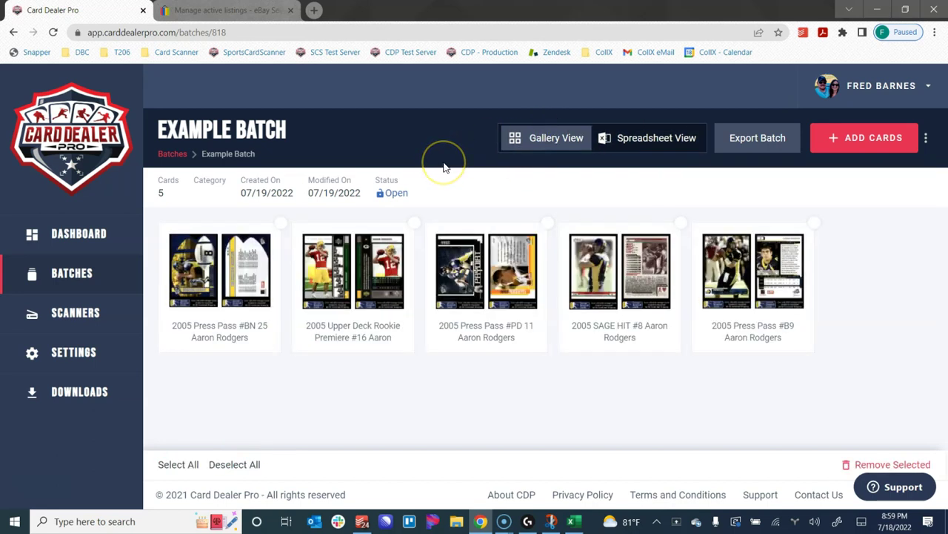